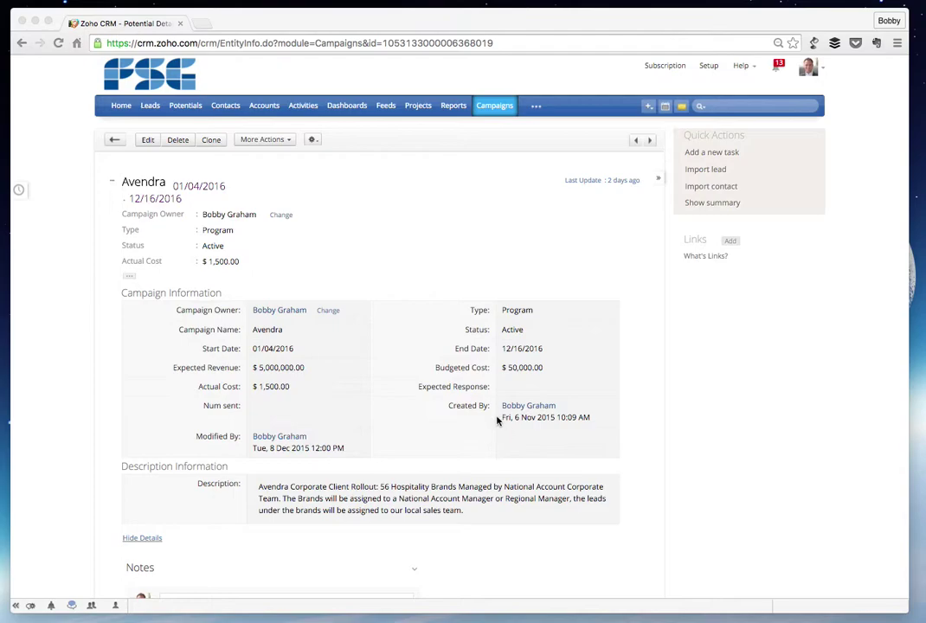
- Go to the last page of the accounts list and open the White Lodging Services Corporation account
click(258, 106)
click(257, 106)
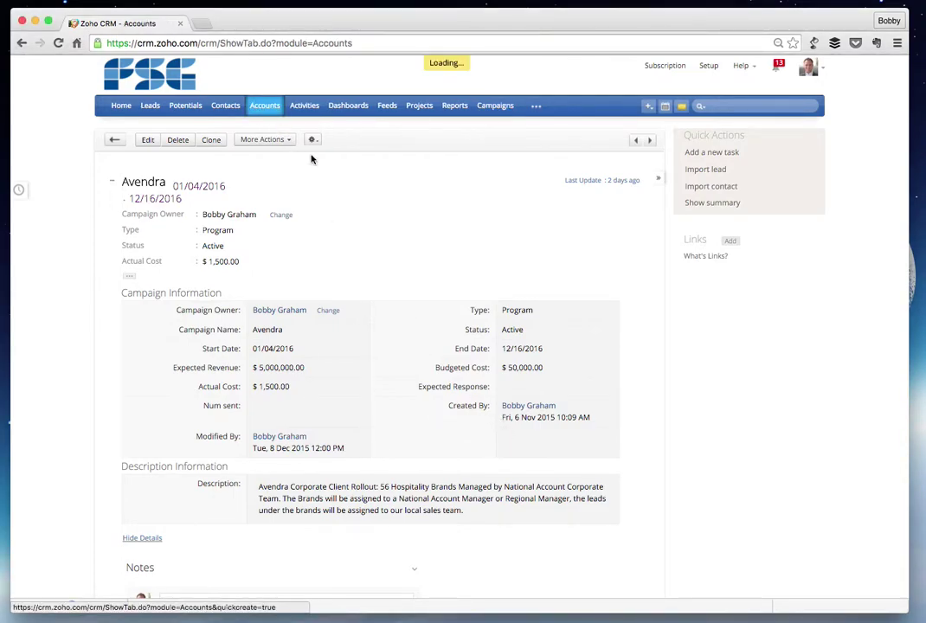
click(804, 569)
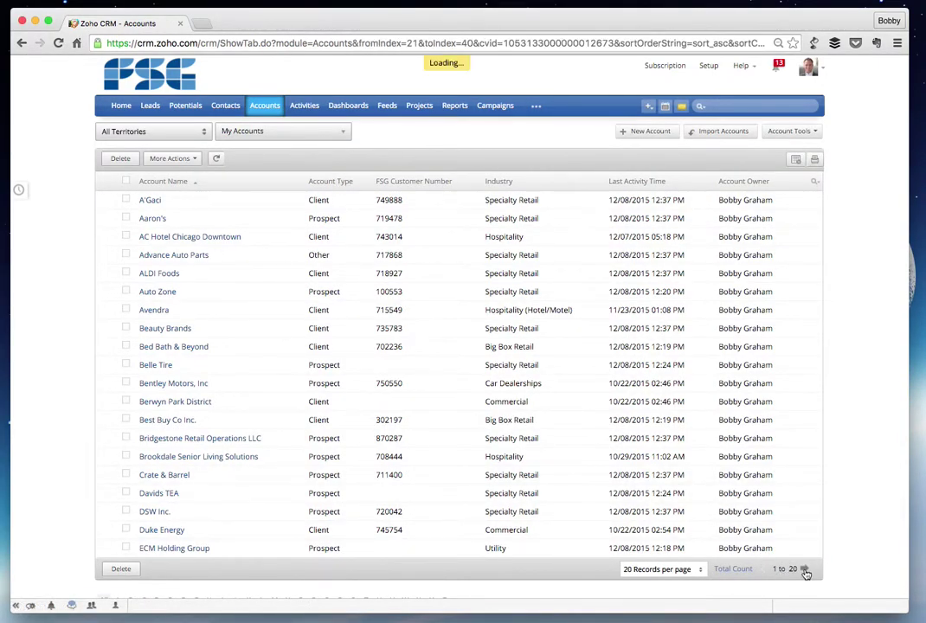
click(803, 569)
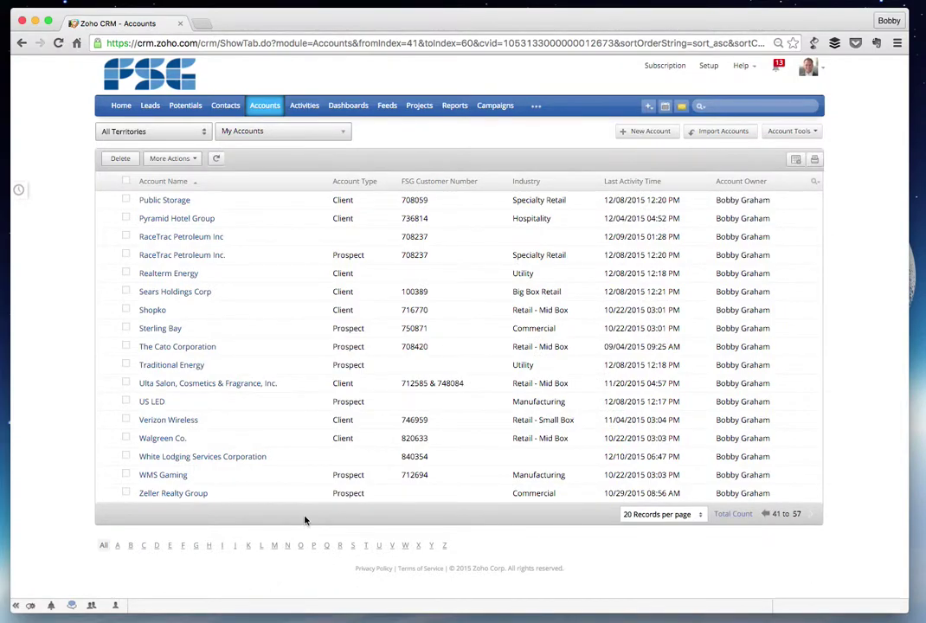
click(198, 456)
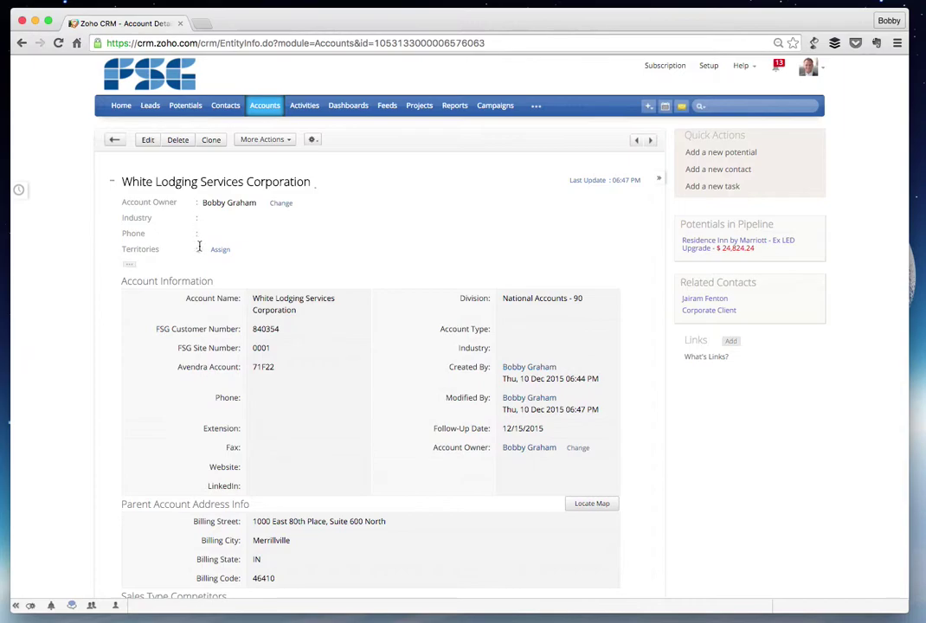
- Open the account's Corporate Client contact and review its fields in both the edit form and the detail page, leaving the form without saving
scroll(265, 307, down, 10)
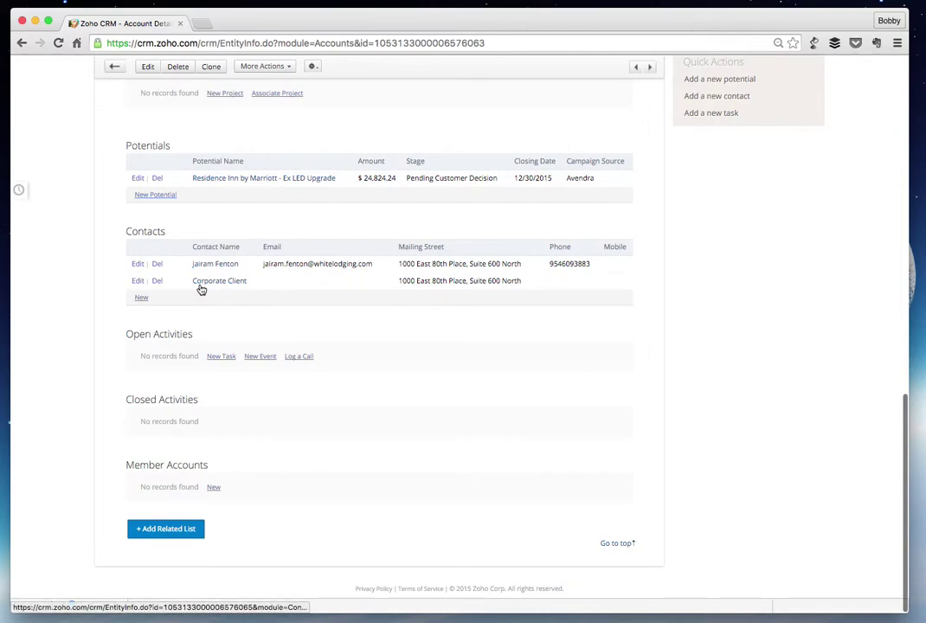
click(209, 281)
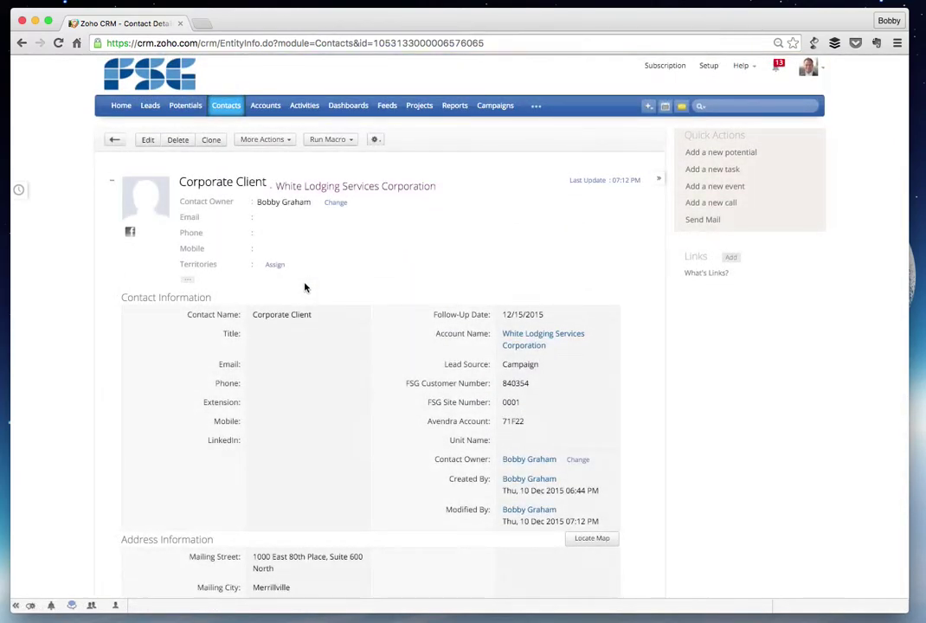
click(148, 142)
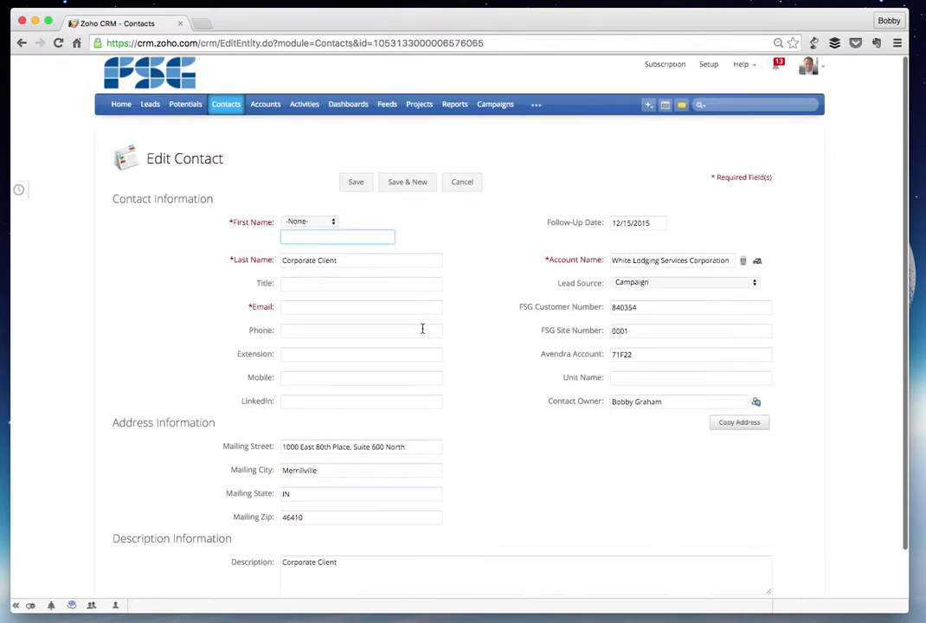
scroll(342, 273, down, 1)
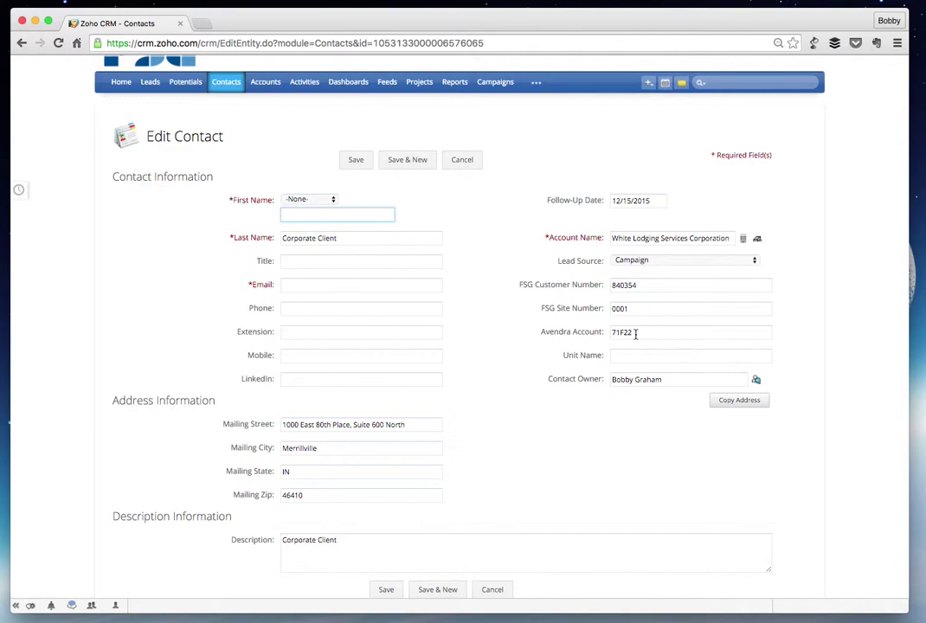
click(461, 160)
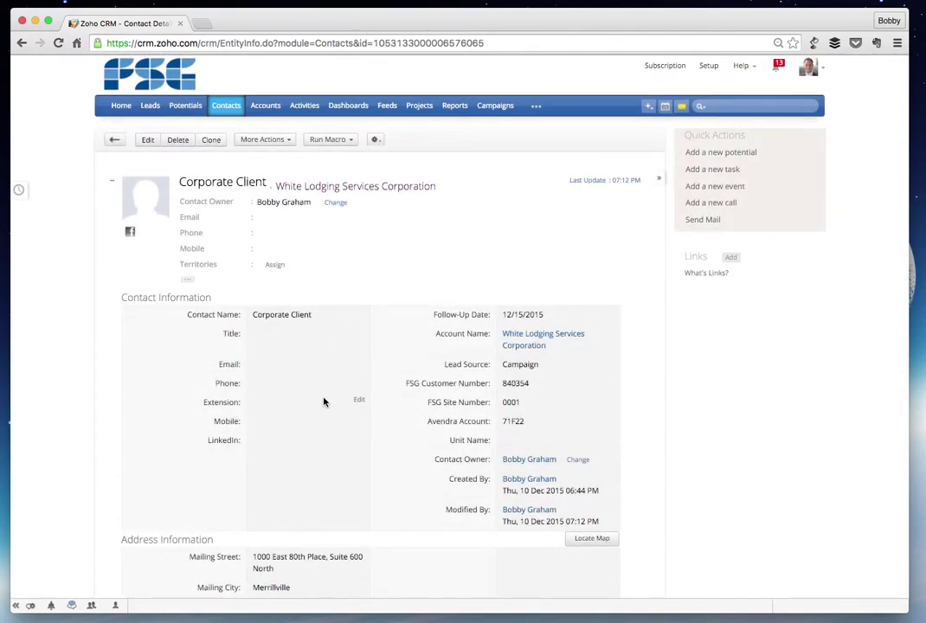
scroll(324, 402, down, 3)
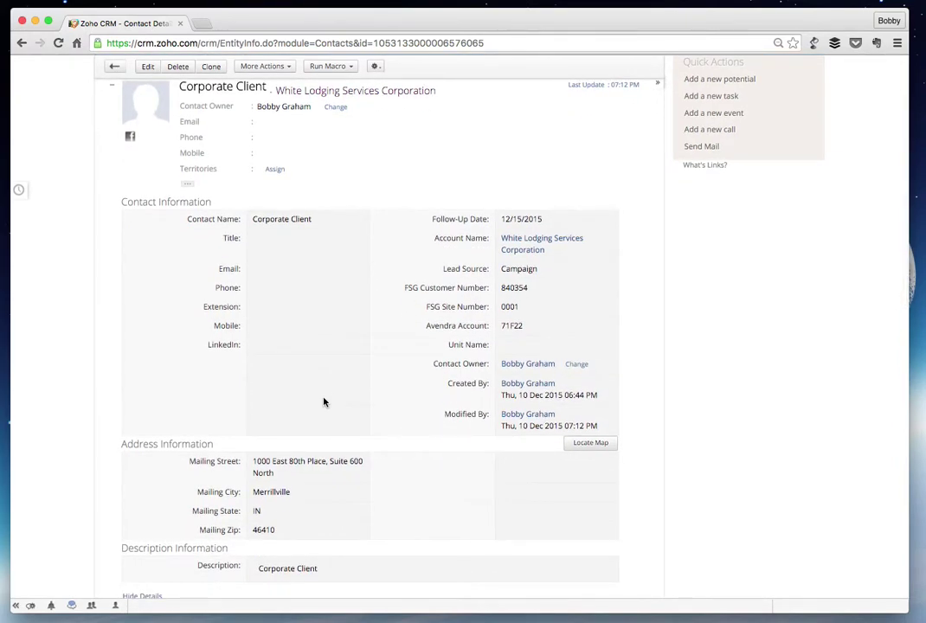
scroll(324, 402, up, 1)
scroll(364, 358, up, 2)
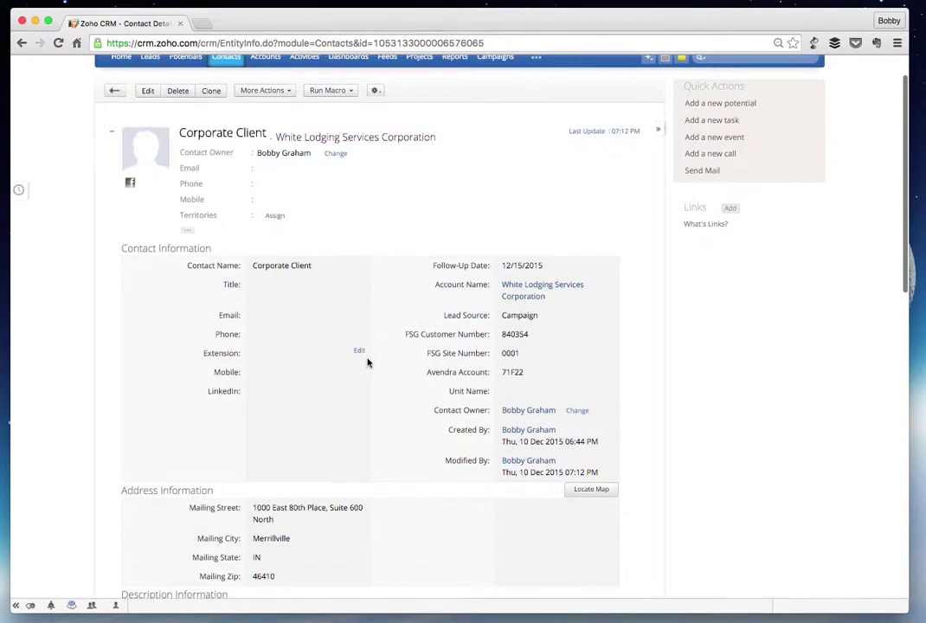
scroll(367, 362, up, 2)
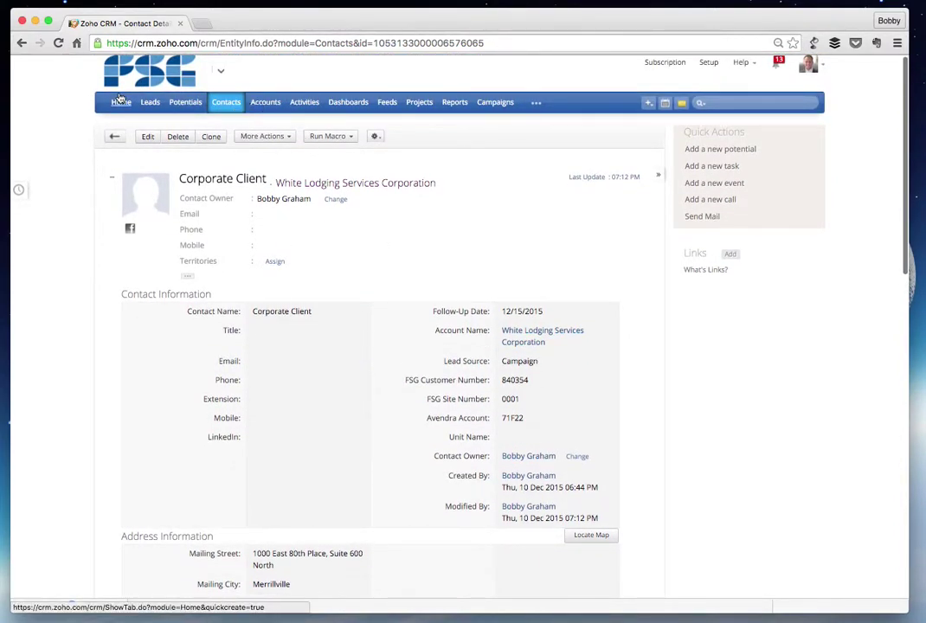
- Return to the White Lodging Services Corporation account and review its account information, attachments, potentials and contacts
click(21, 43)
click(21, 42)
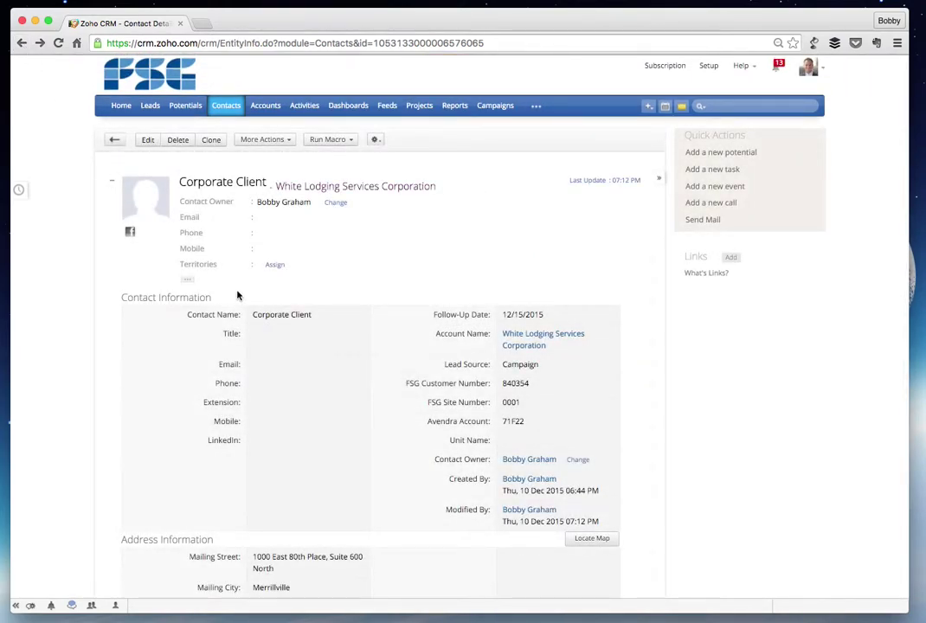
click(22, 42)
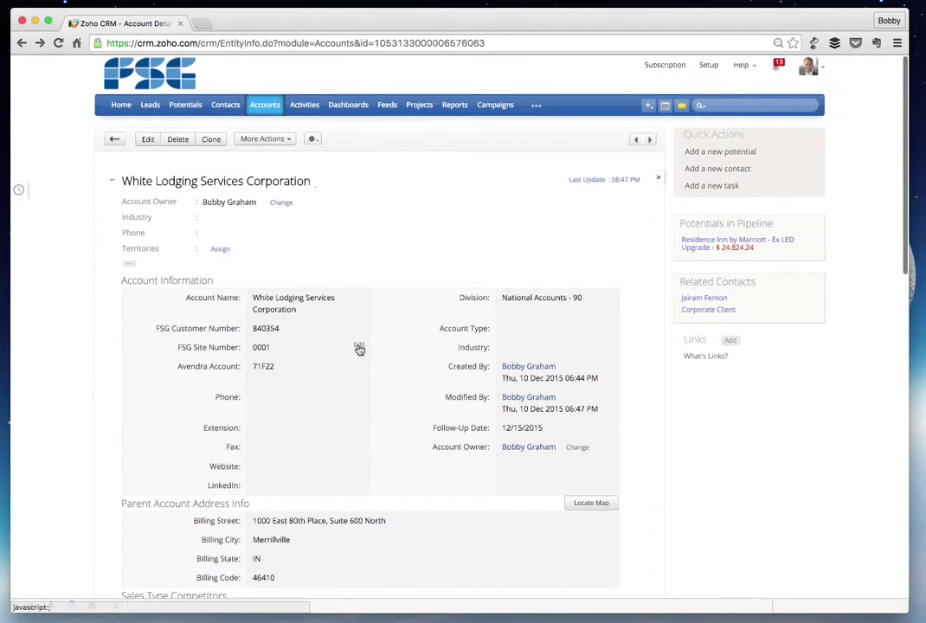
scroll(359, 349, down, 15)
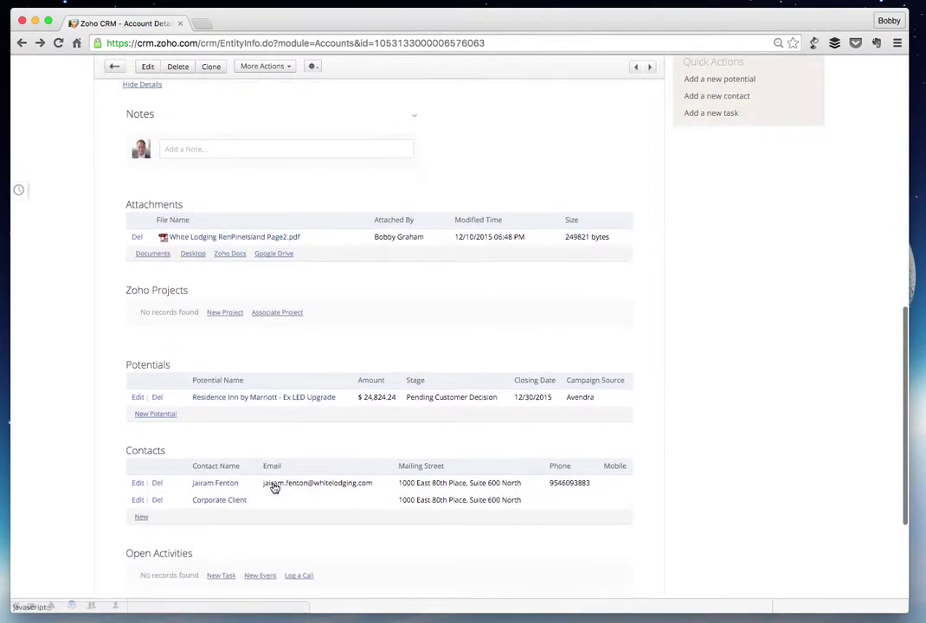
scroll(273, 488, down, 1)
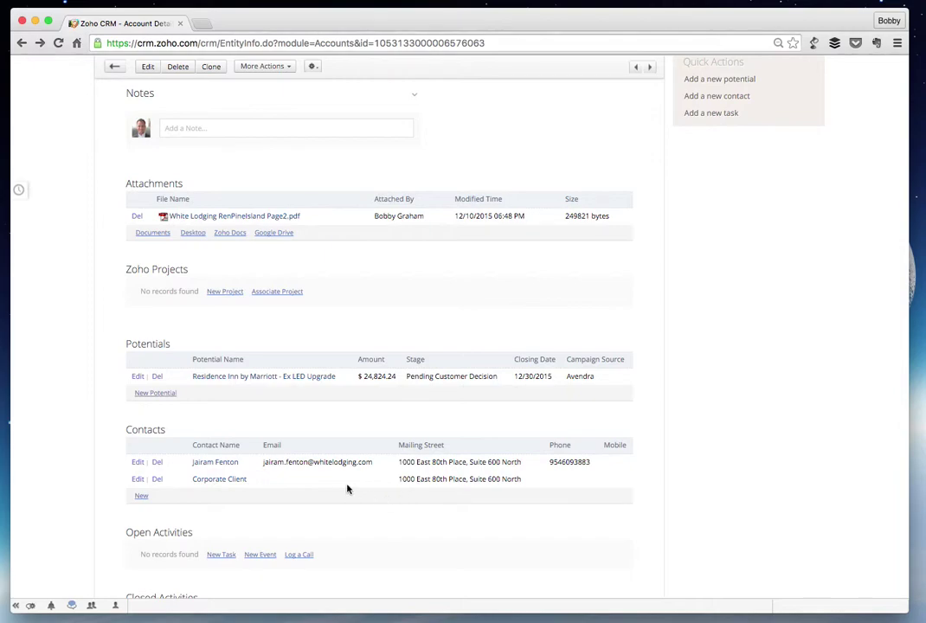
scroll(347, 489, up, 10)
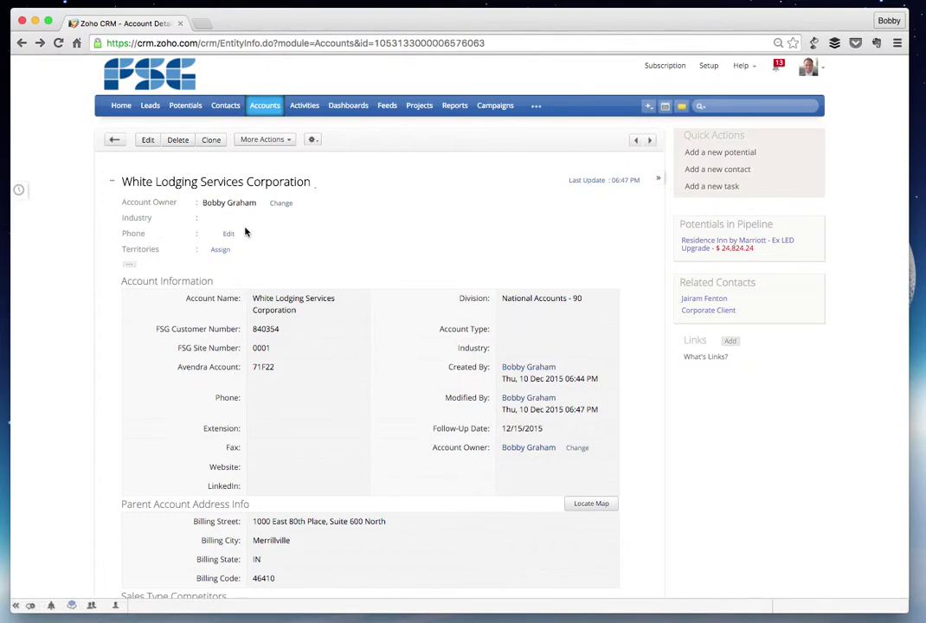
scroll(238, 230, down, 3)
scroll(250, 229, down, 6)
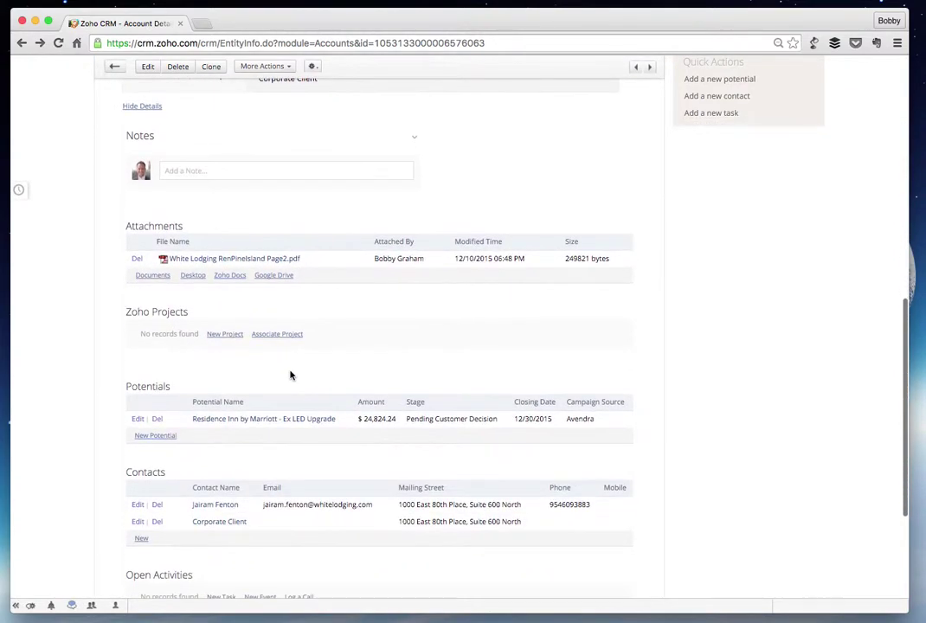
scroll(266, 471, down, 1)
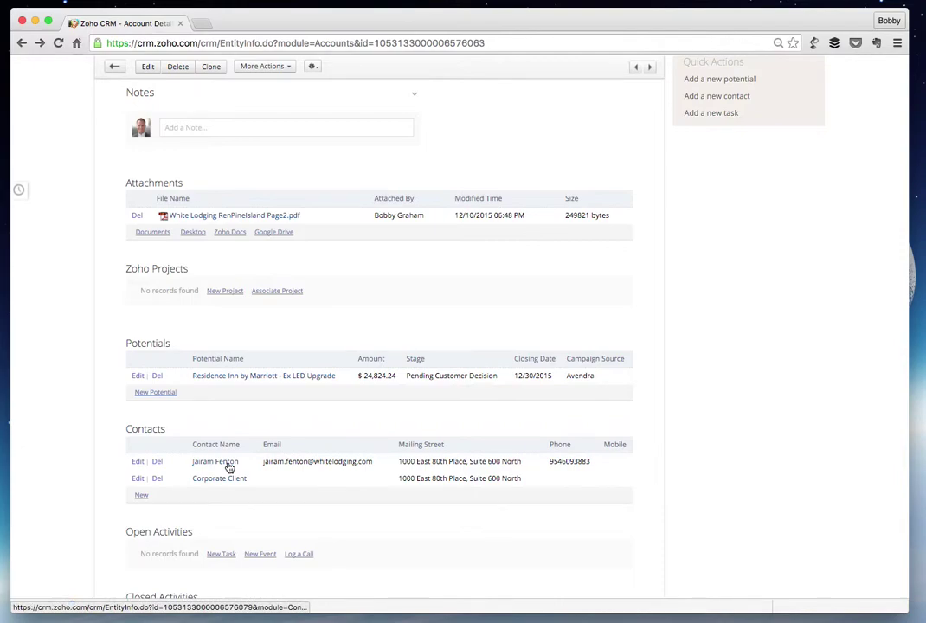
- Open the account contact listed above Corporate Client and examine its site number, unit name and mailing address, highlighting the address block
click(229, 468)
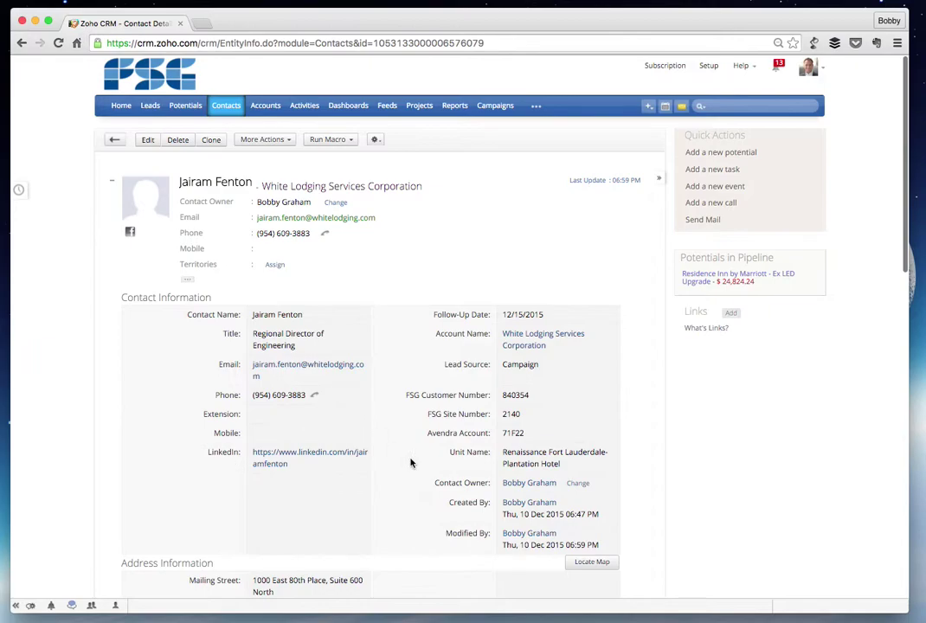
scroll(584, 463, down, 1)
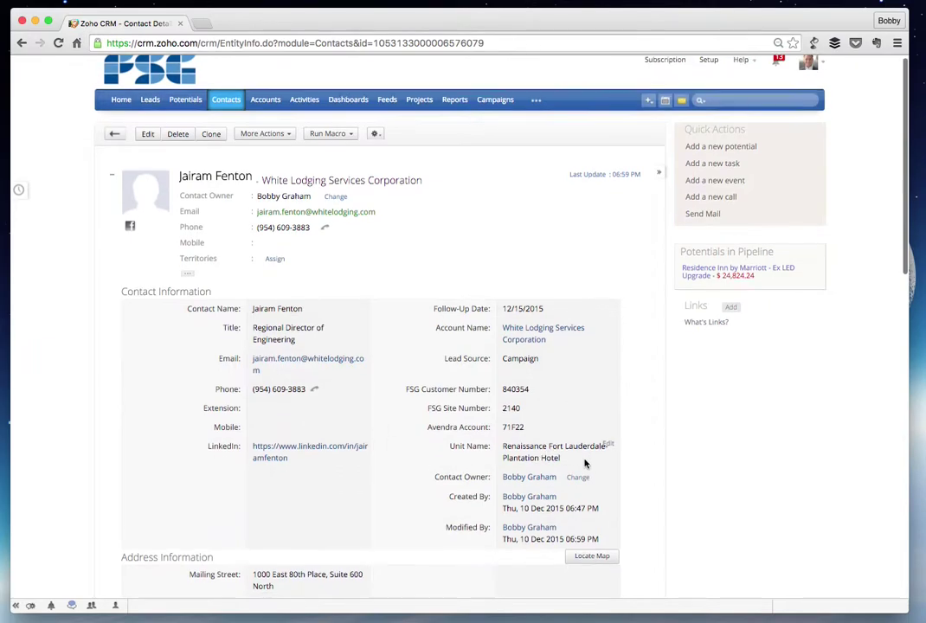
scroll(584, 464, down, 3)
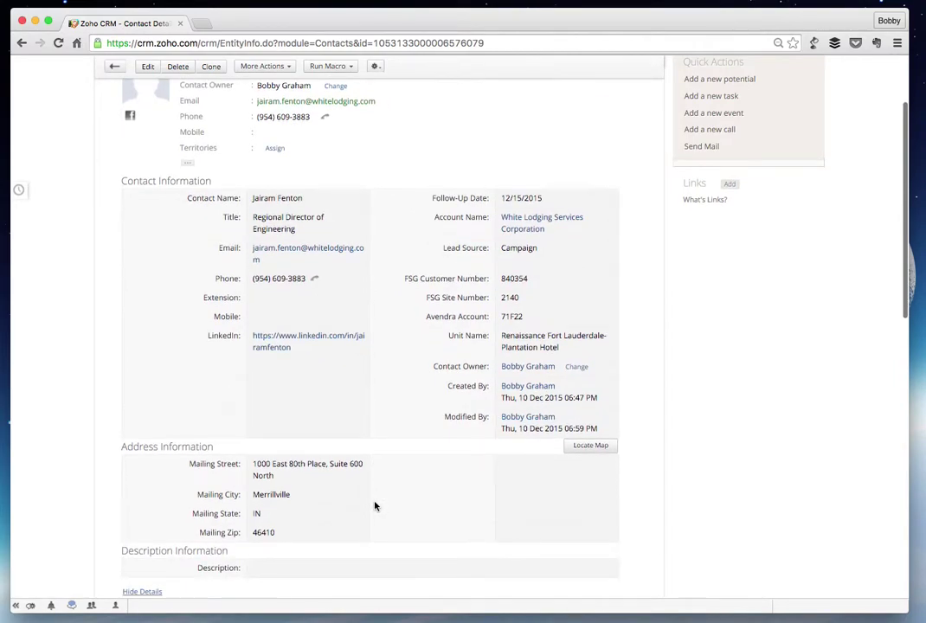
scroll(374, 506, down, 1)
scroll(375, 506, down, 1)
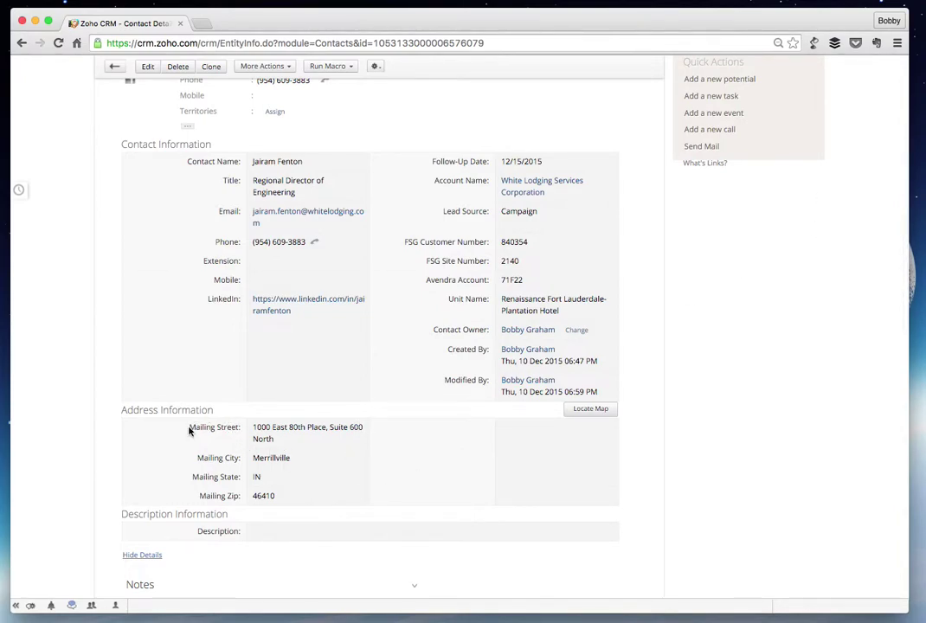
drag(190, 427, 339, 493)
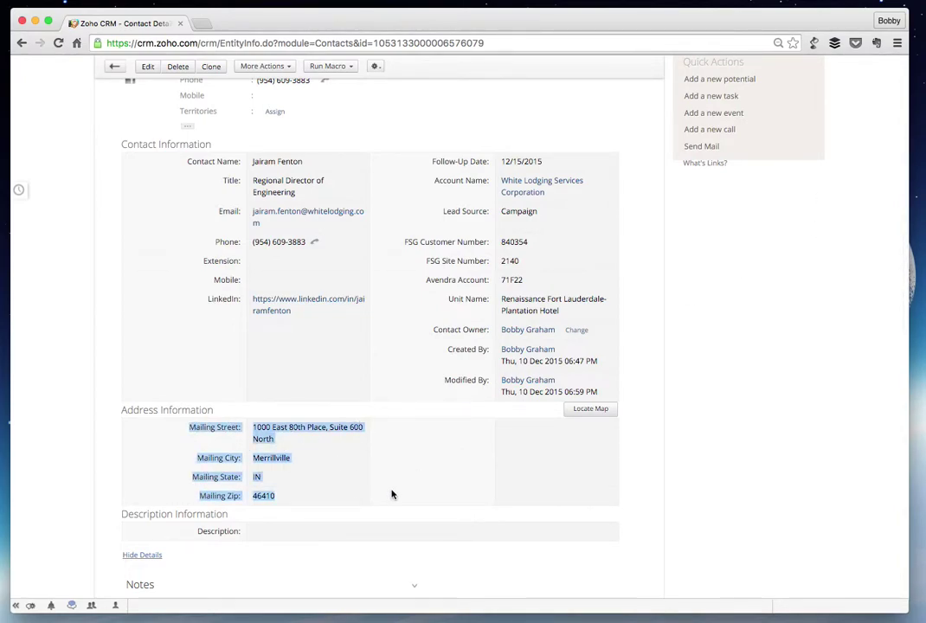
scroll(341, 457, up, 5)
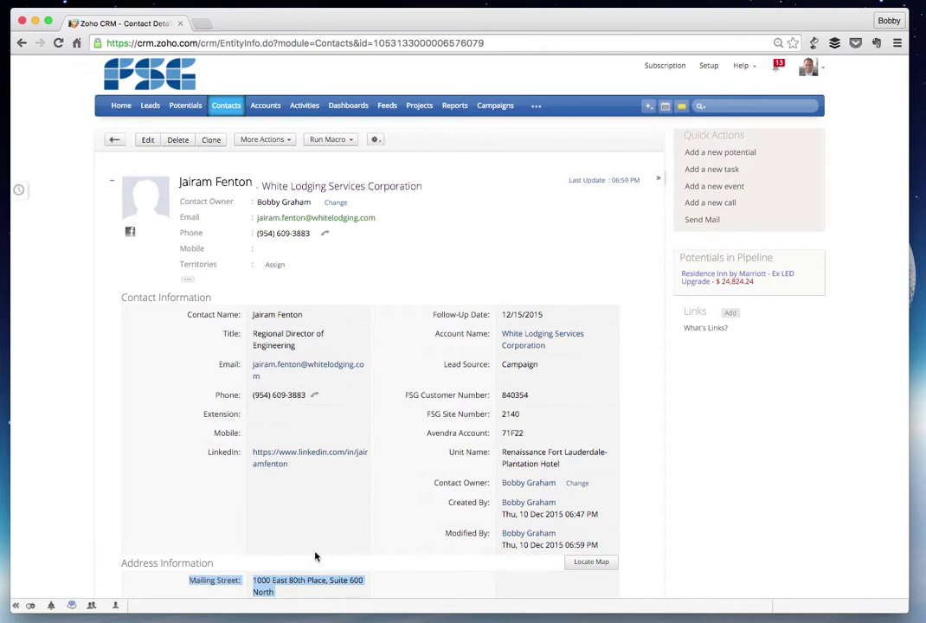
scroll(315, 556, down, 2)
double_click(355, 505)
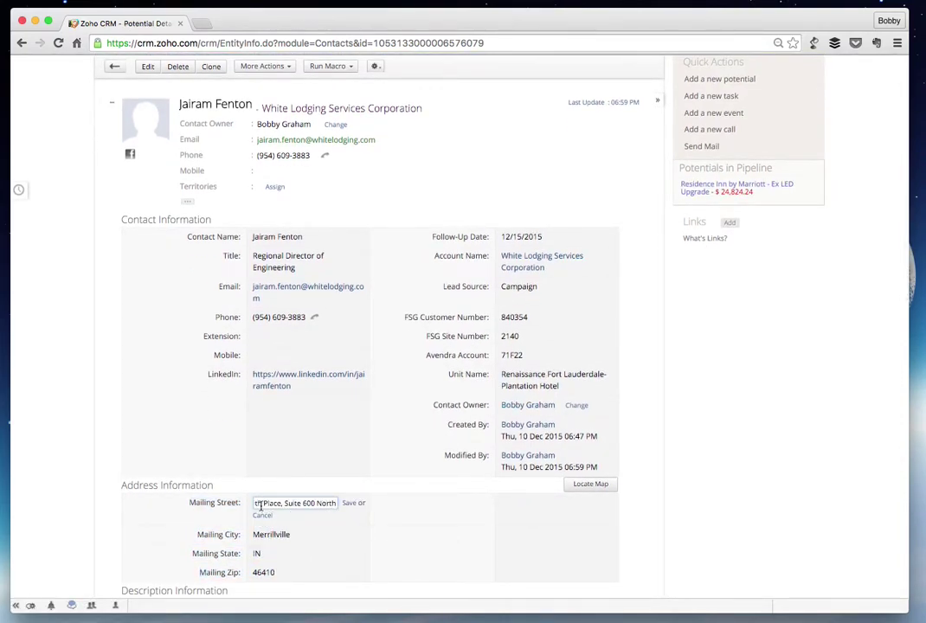
triple_click(257, 505)
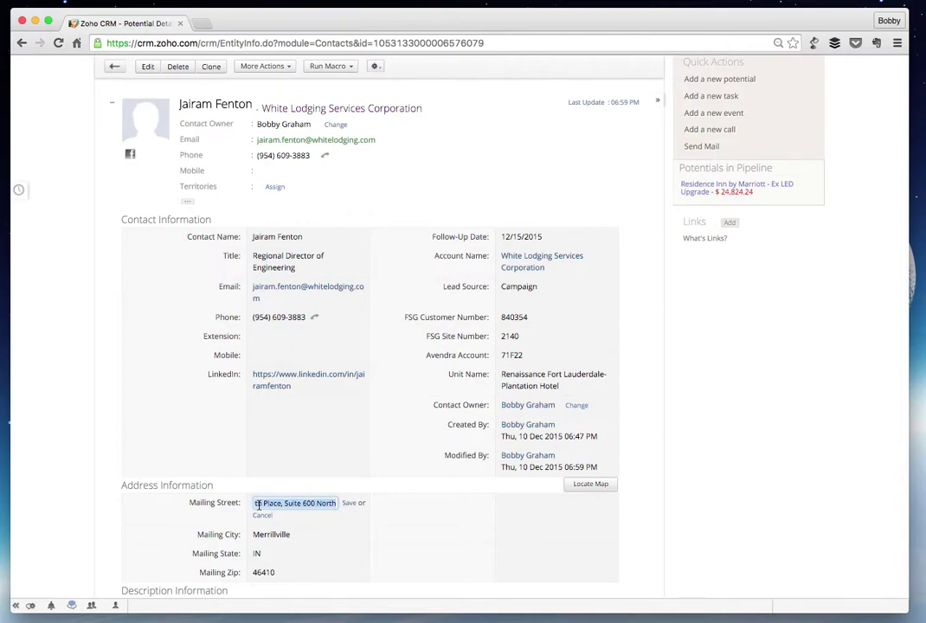
text(3000)
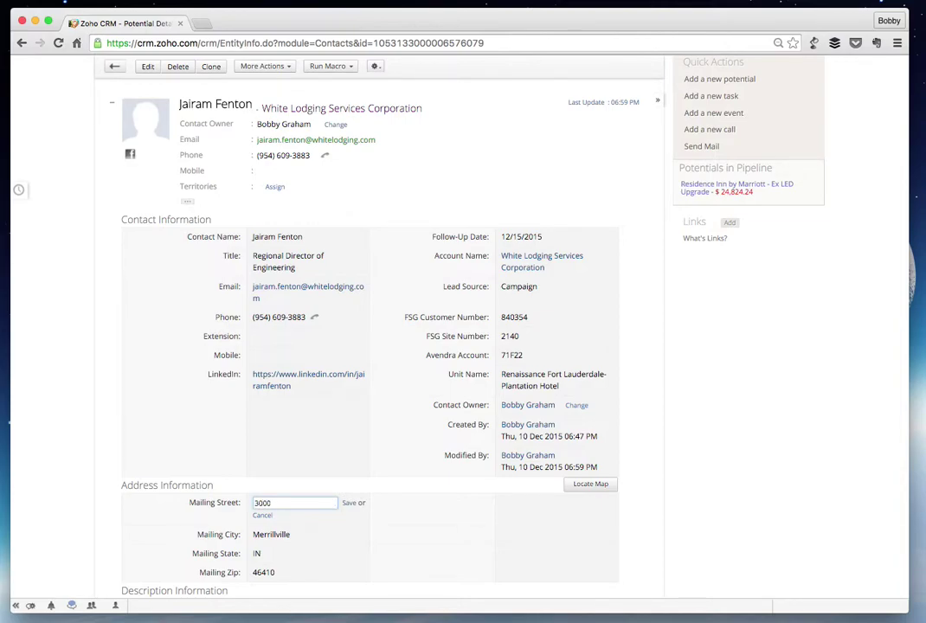
click(262, 517)
- Open the contact's Residence Inn by Marriott - Ex LED Upgrade potential and review its information, address, description and stage history
scroll(502, 534, down, 15)
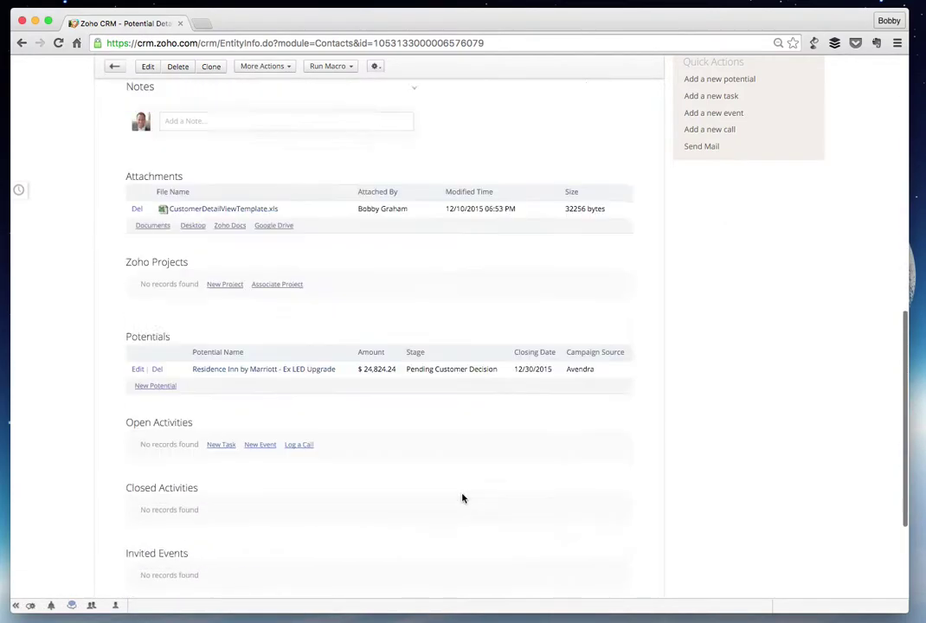
click(281, 153)
scroll(320, 390, down, 10)
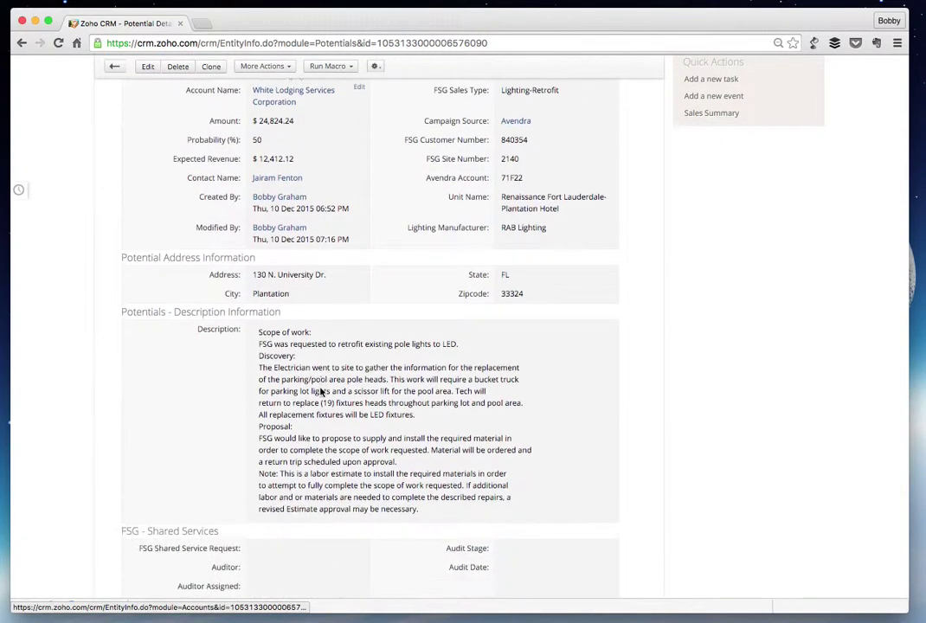
scroll(320, 392, up, 10)
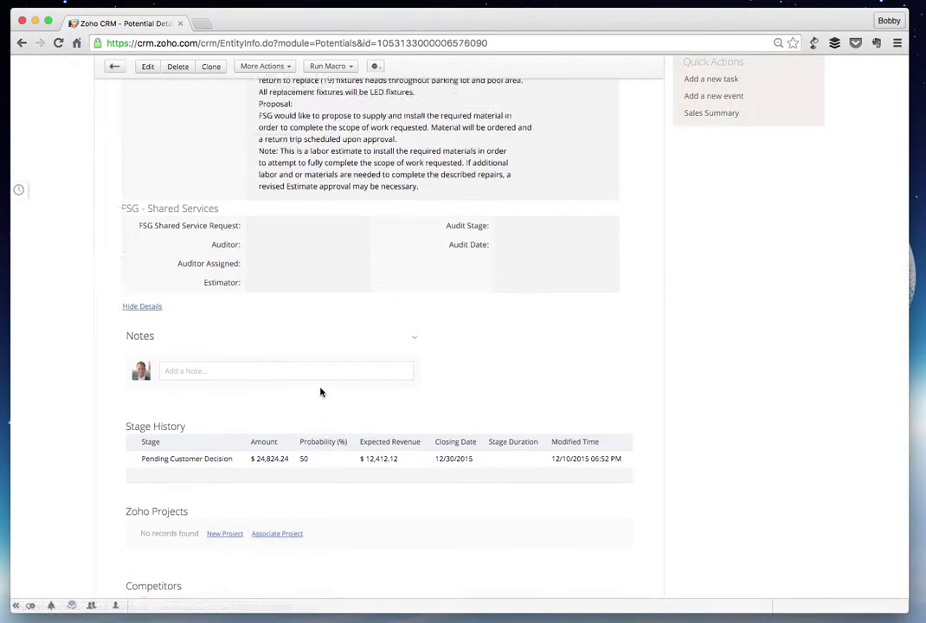
scroll(320, 392, up, 2)
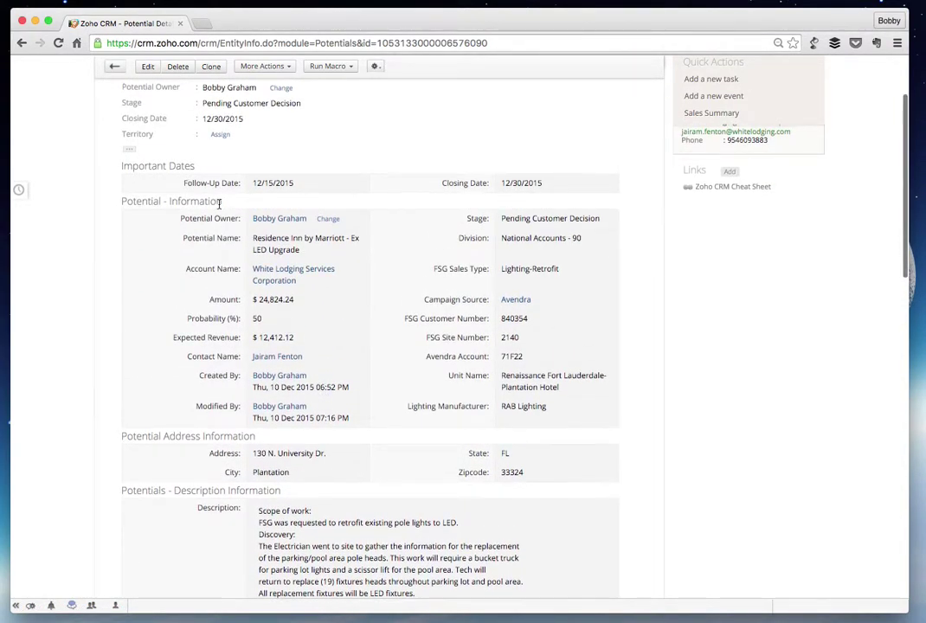
- Open the potential for editing, capture a screenshot of its address section, and leave the form without saving
scroll(320, 387, up, 2)
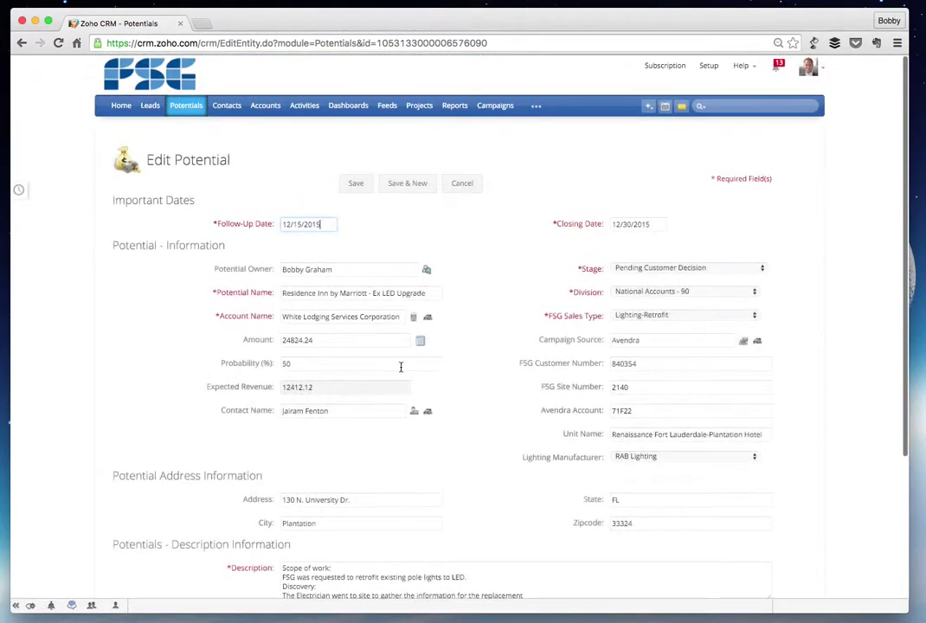
scroll(401, 367, down, 5)
scroll(401, 363, up, 5)
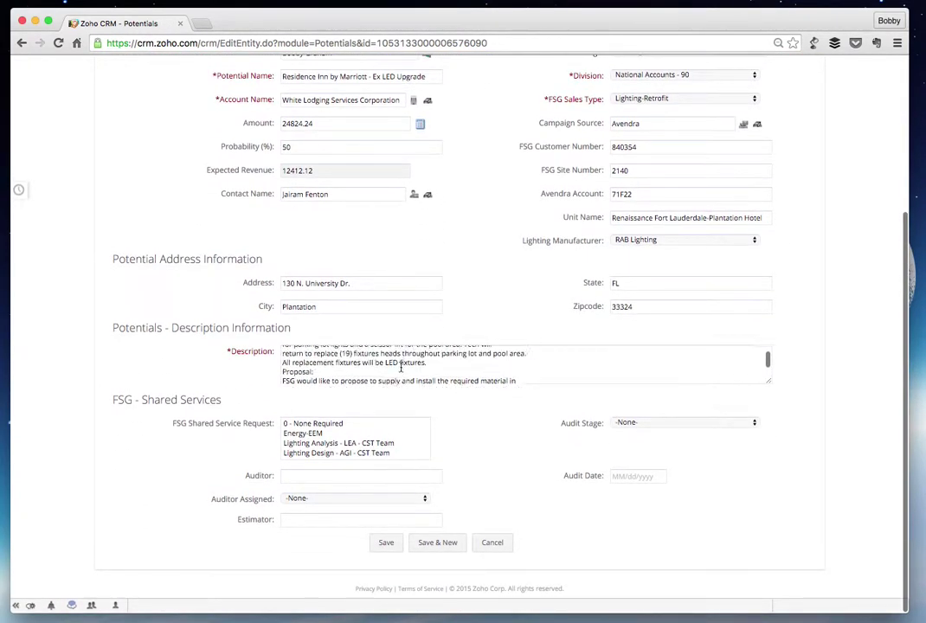
key(super+shift+4)
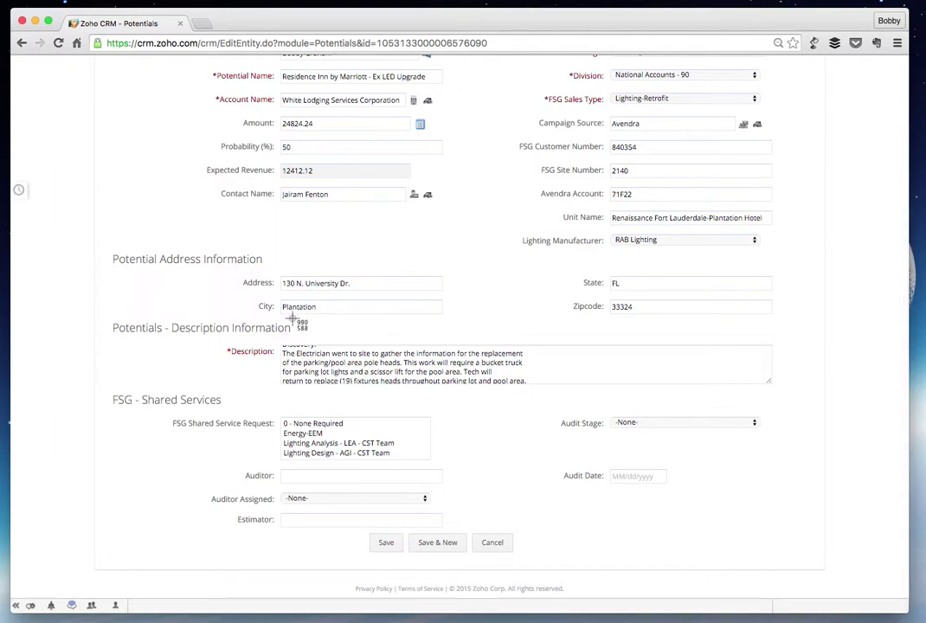
drag(185, 269, 788, 329)
scroll(277, 260, up, 10)
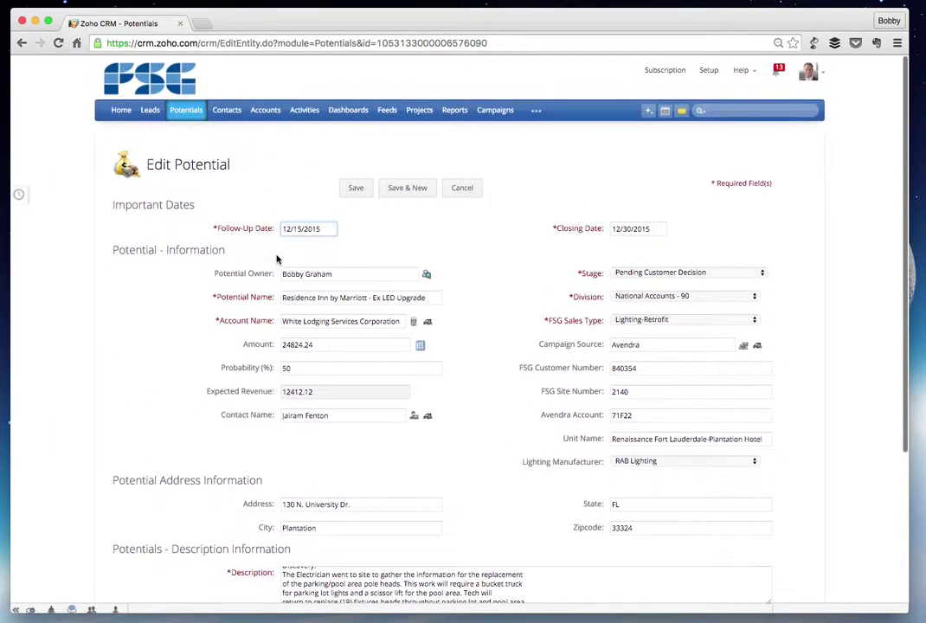
click(467, 183)
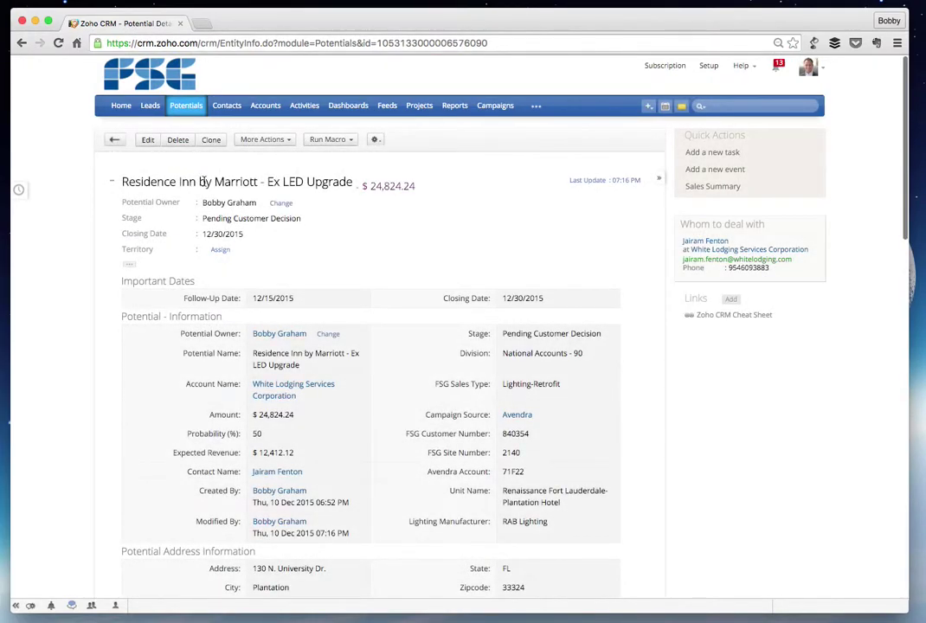
- Open the potential's linked contact and replace its mailing street with the potential's street address, saving the field
scroll(290, 388, down, 2)
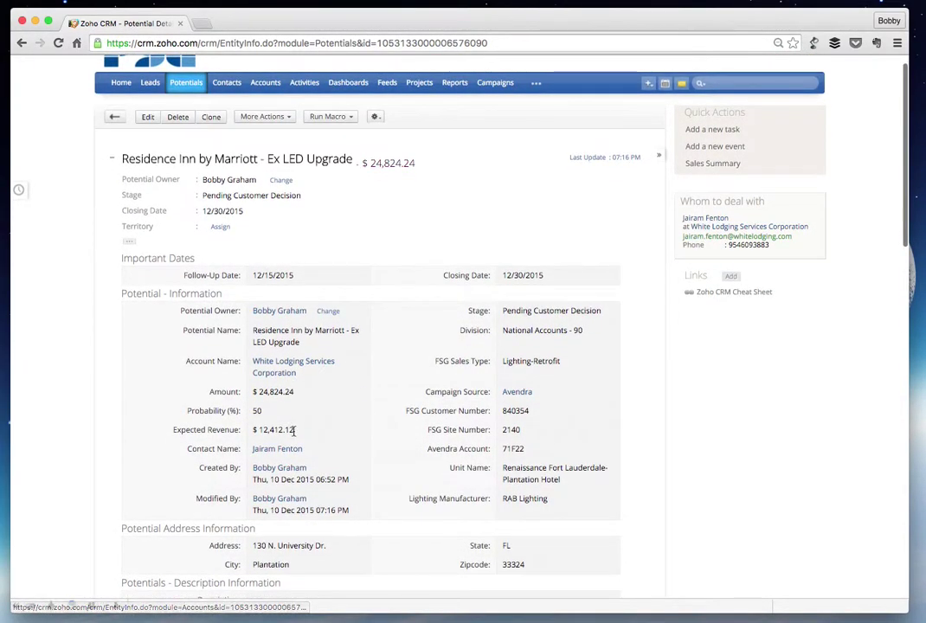
click(289, 445)
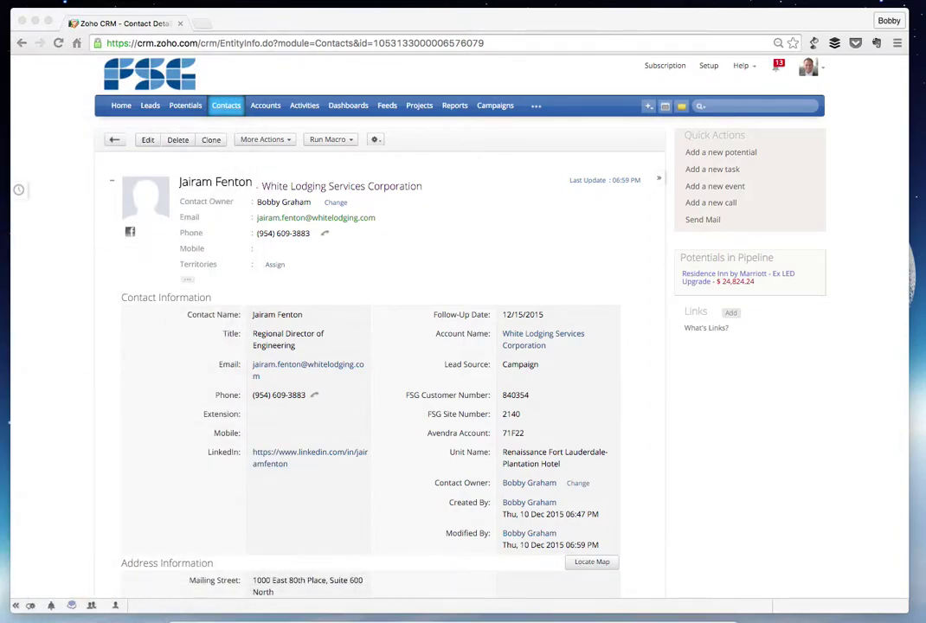
scroll(202, 433, down, 5)
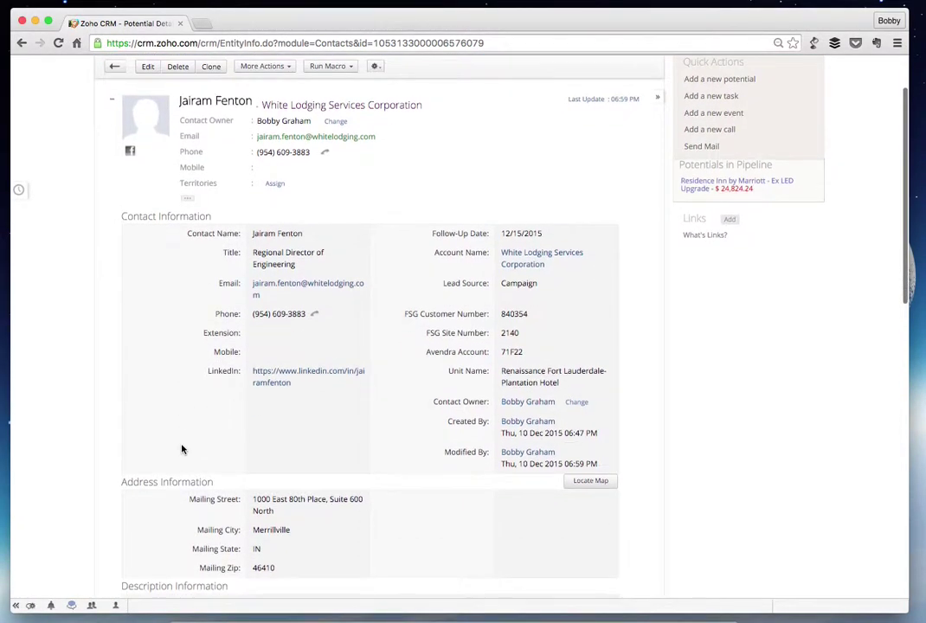
scroll(393, 223, up, 1)
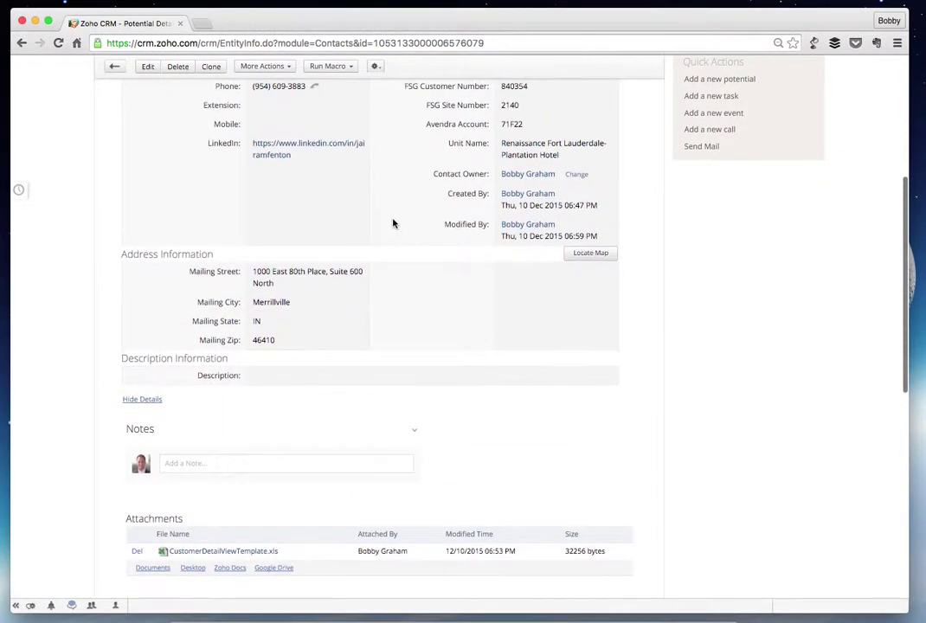
click(358, 272)
key(shift+Up)
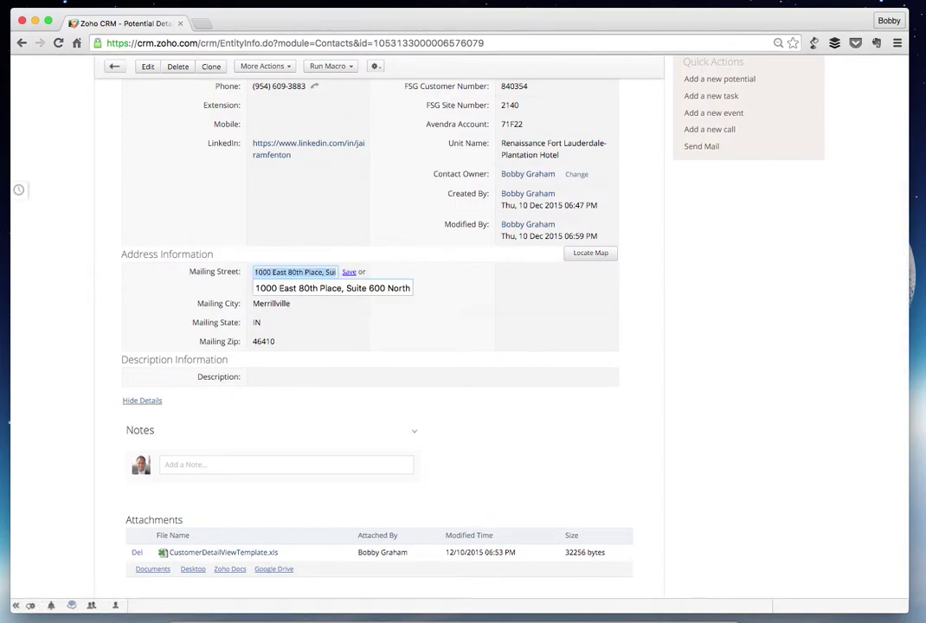
text(130 N. University Dr)
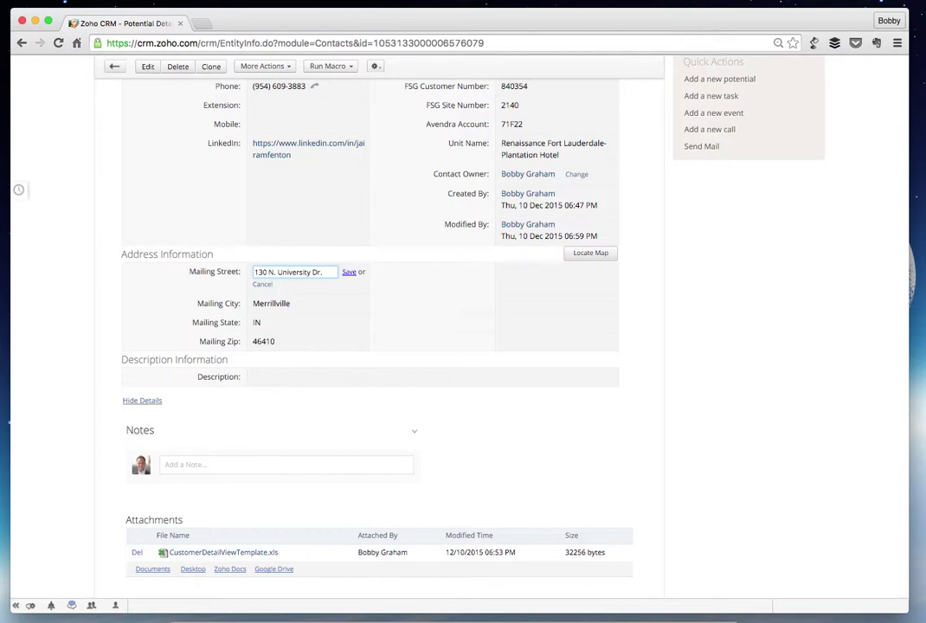
text(.)
click(348, 272)
- Update and save the contact's mailing city, state and ZIP code to match the potential's address
click(346, 294)
double_click(261, 290)
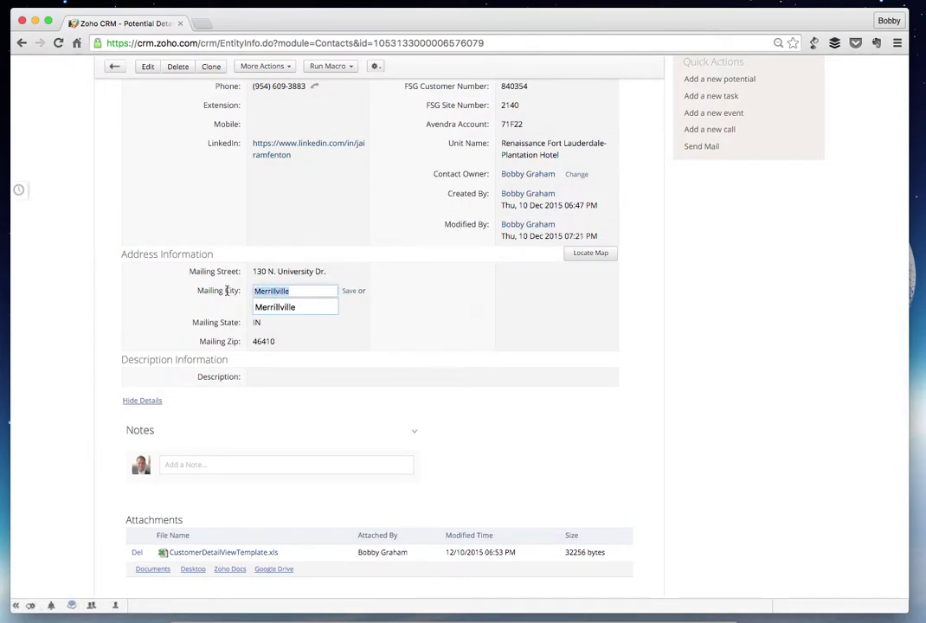
text(Plantation)
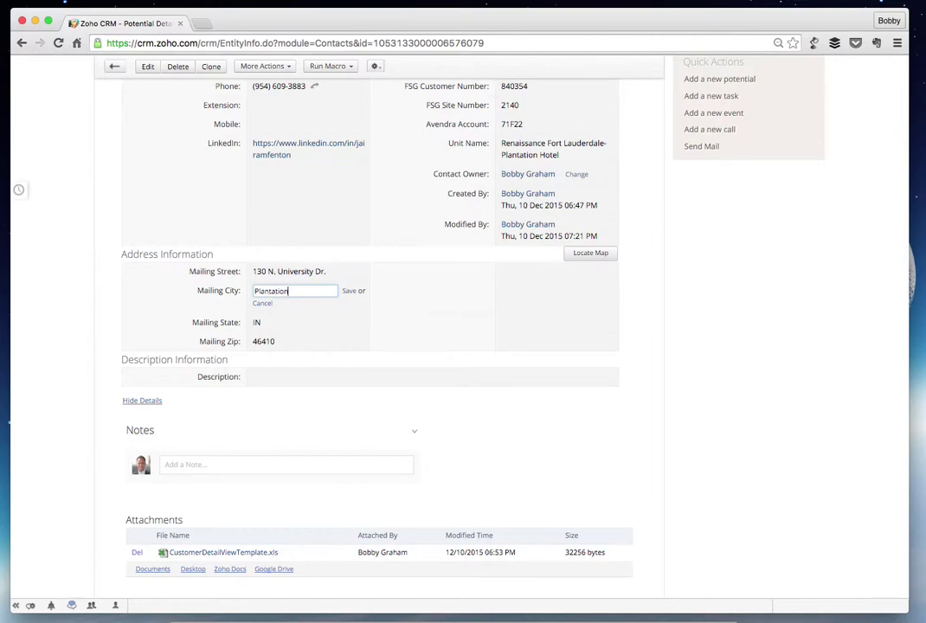
click(349, 290)
click(356, 309)
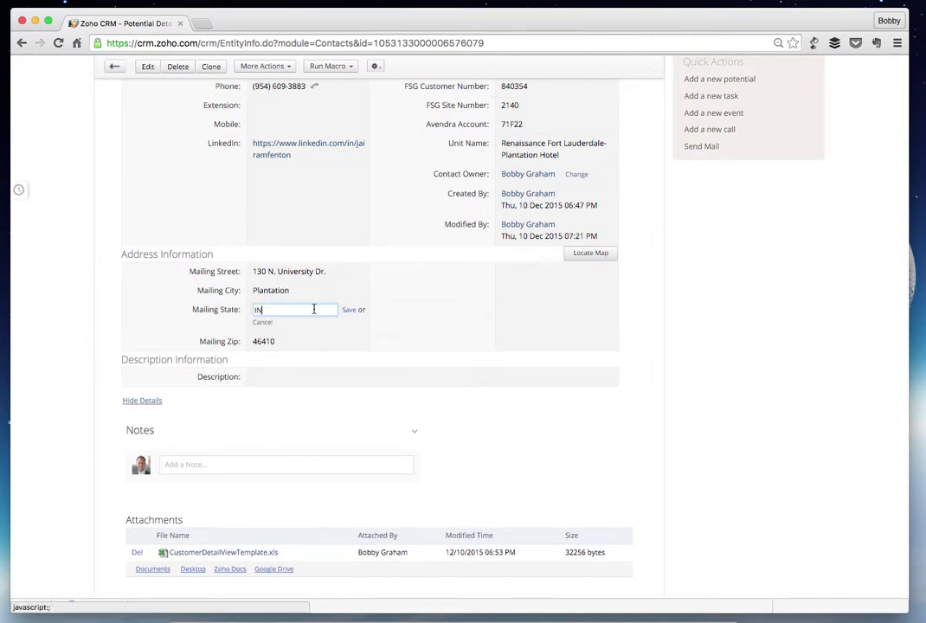
text(FL)
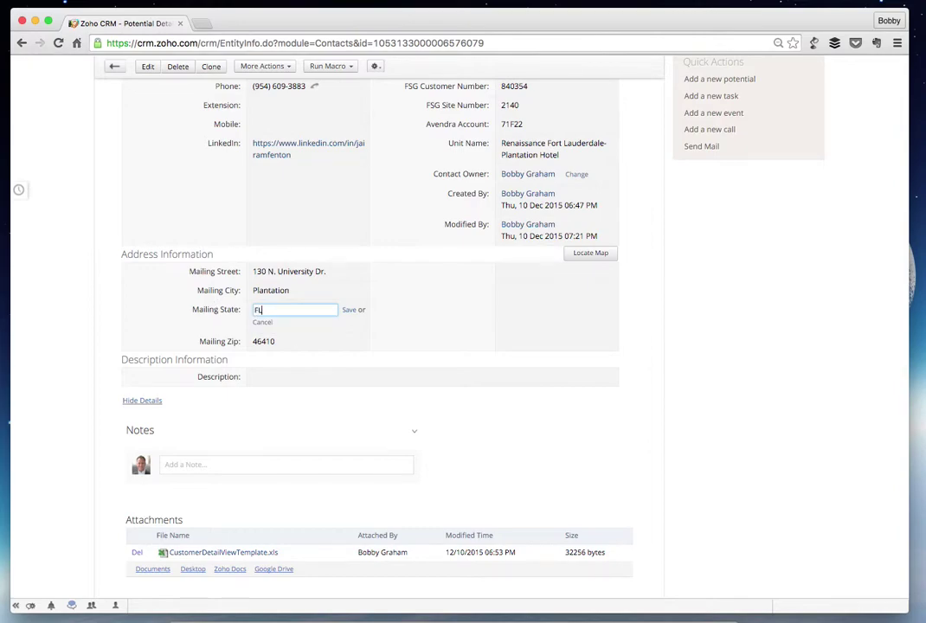
click(354, 310)
click(344, 330)
text(333)
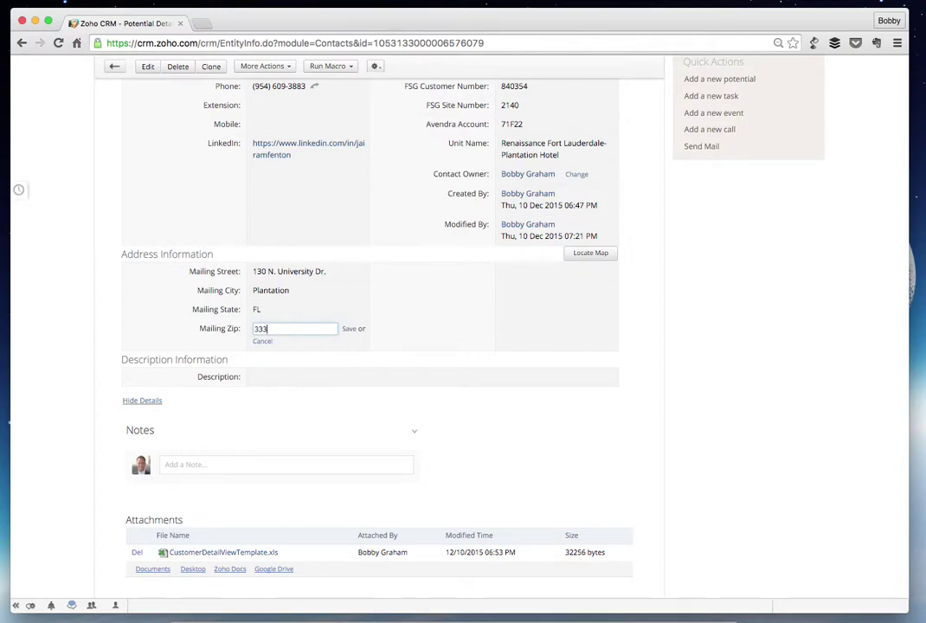
text(24)
click(353, 329)
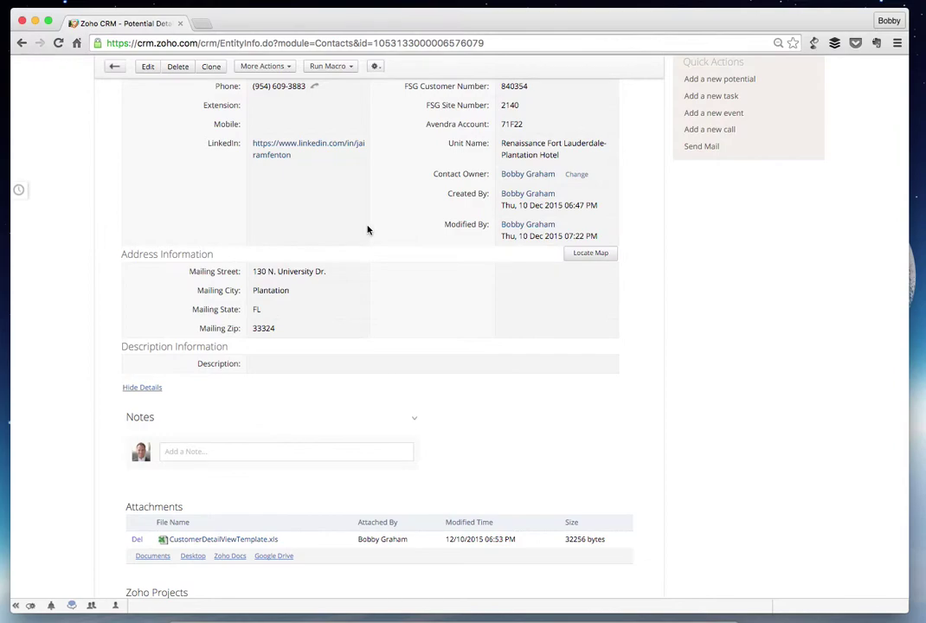
- Open the contact for editing, review its FSG customer number, site number, Avendra account and unit name by highlighting each, and save the form
key(super+Tab)
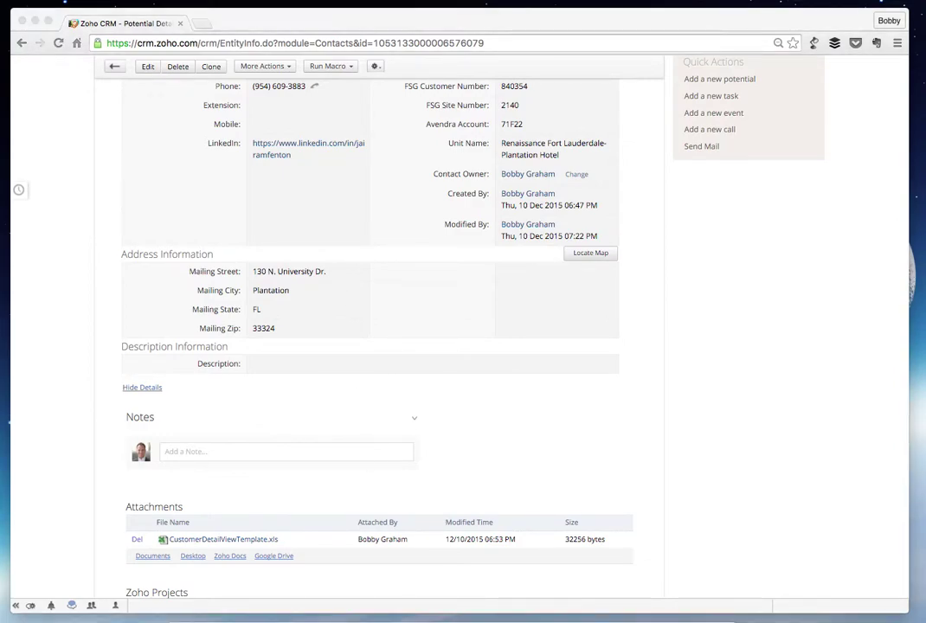
scroll(392, 346, up, 5)
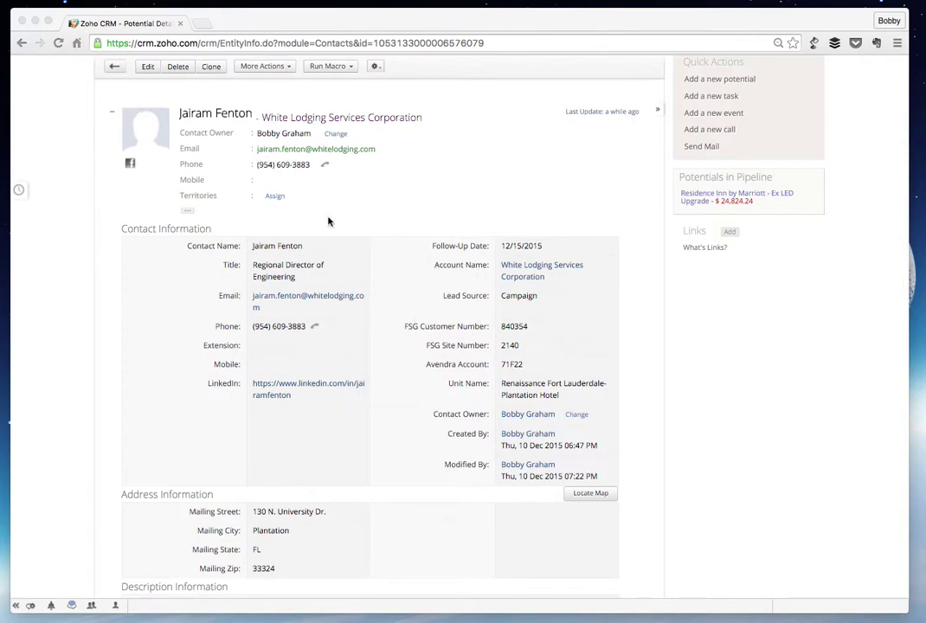
click(147, 67)
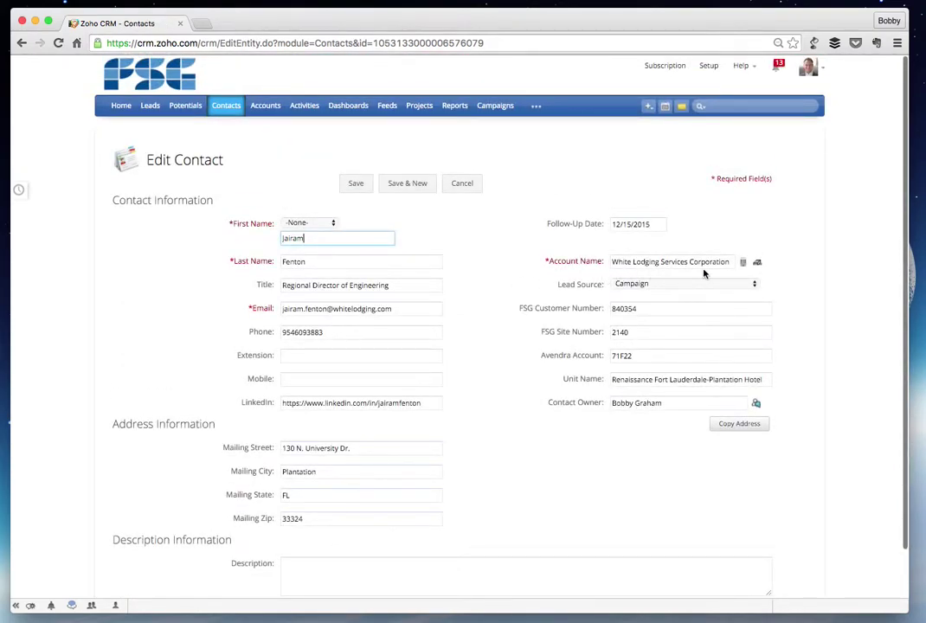
drag(653, 309, 603, 313)
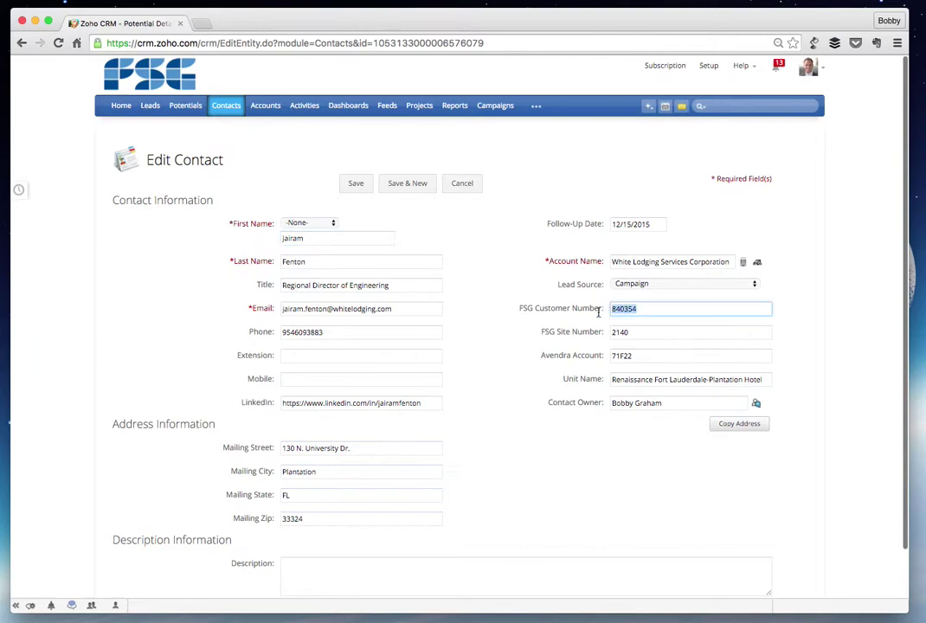
drag(647, 334, 583, 337)
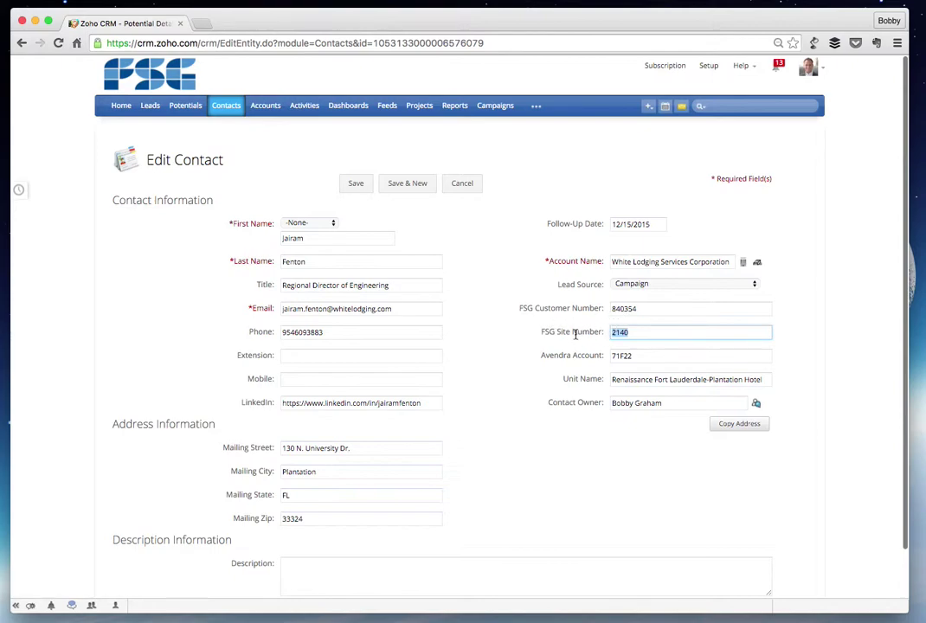
key(Tab)
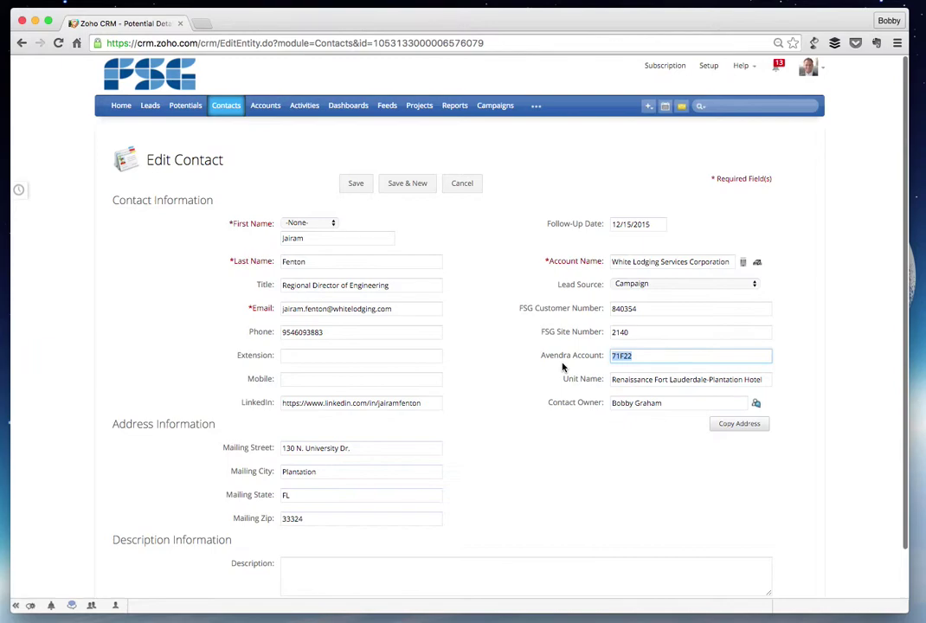
click(620, 381)
triple_click(620, 380)
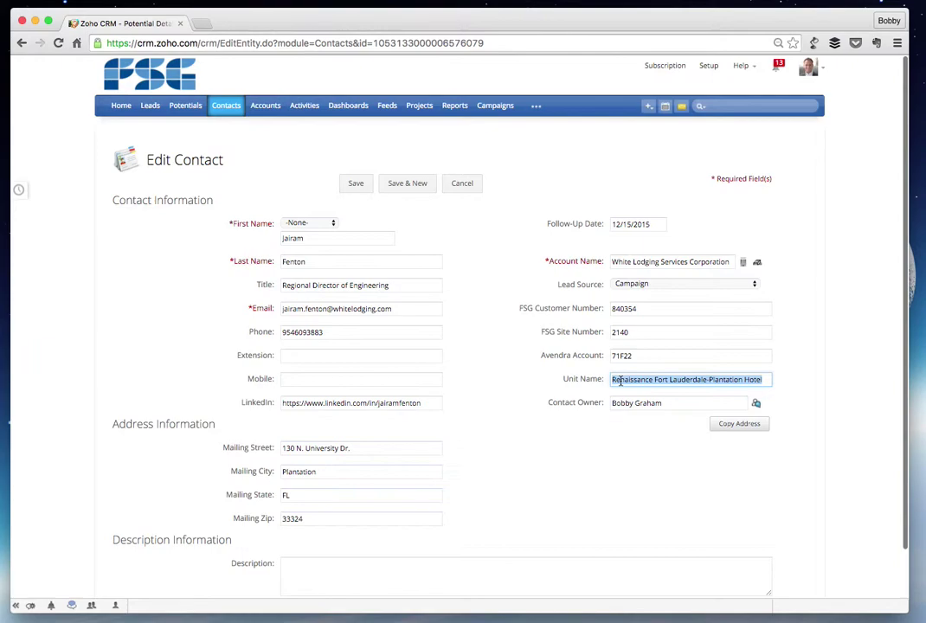
click(524, 387)
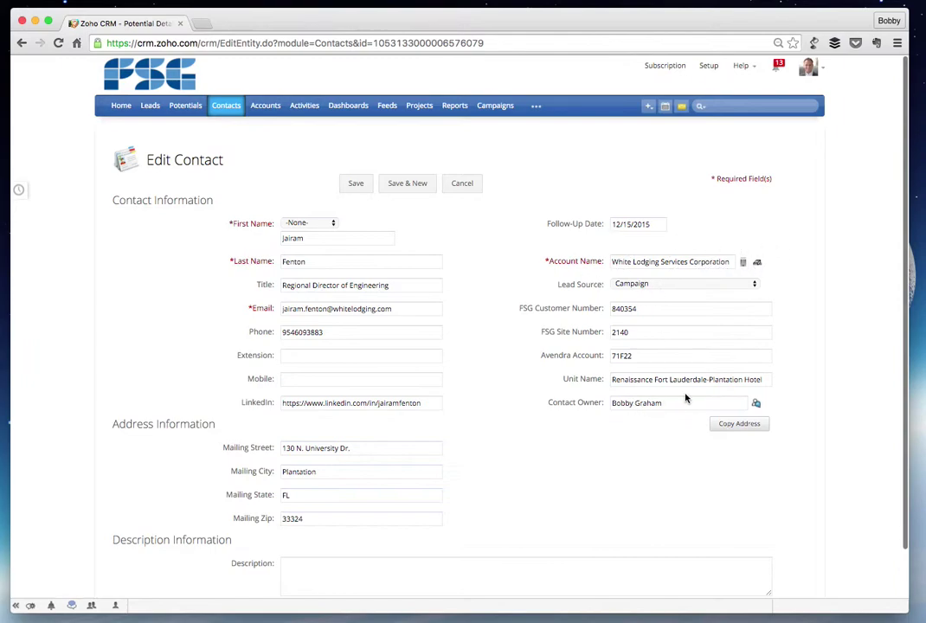
scroll(540, 441, down, 2)
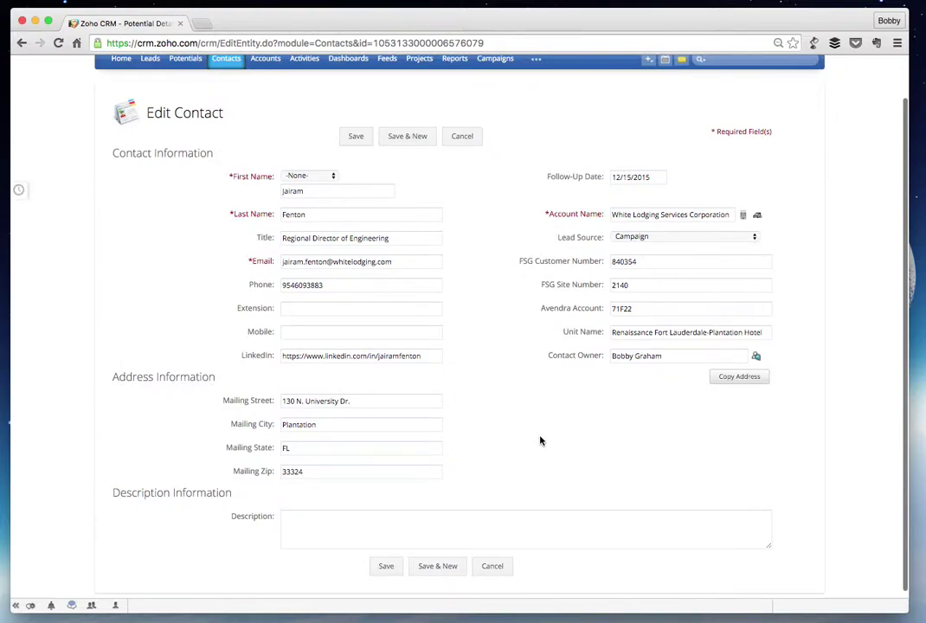
click(399, 567)
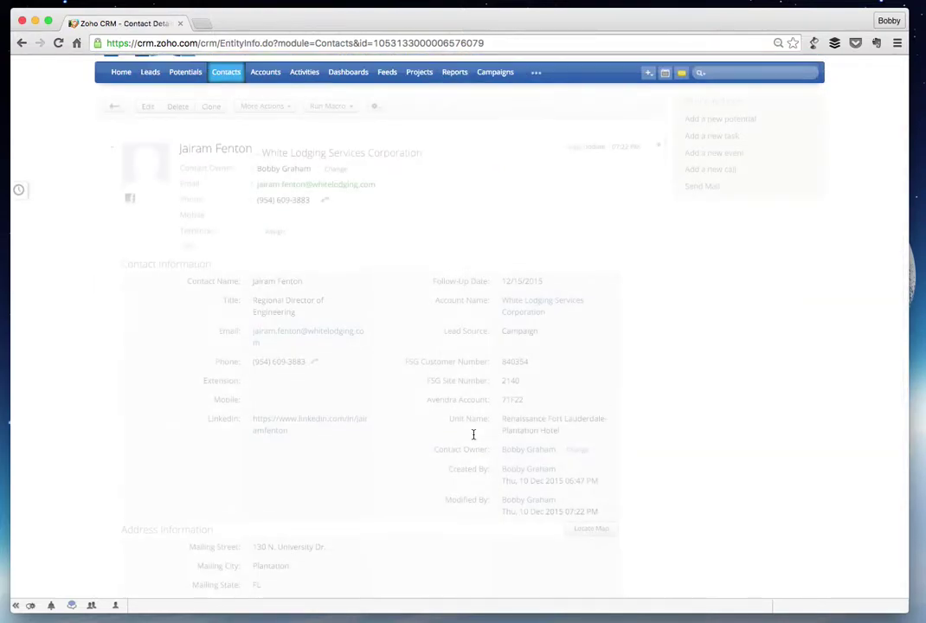
- Start a new potential from the contact's Potentials section, check its account and contact fields, and cancel the form without saving
scroll(401, 435, down, 5)
scroll(400, 435, down, 6)
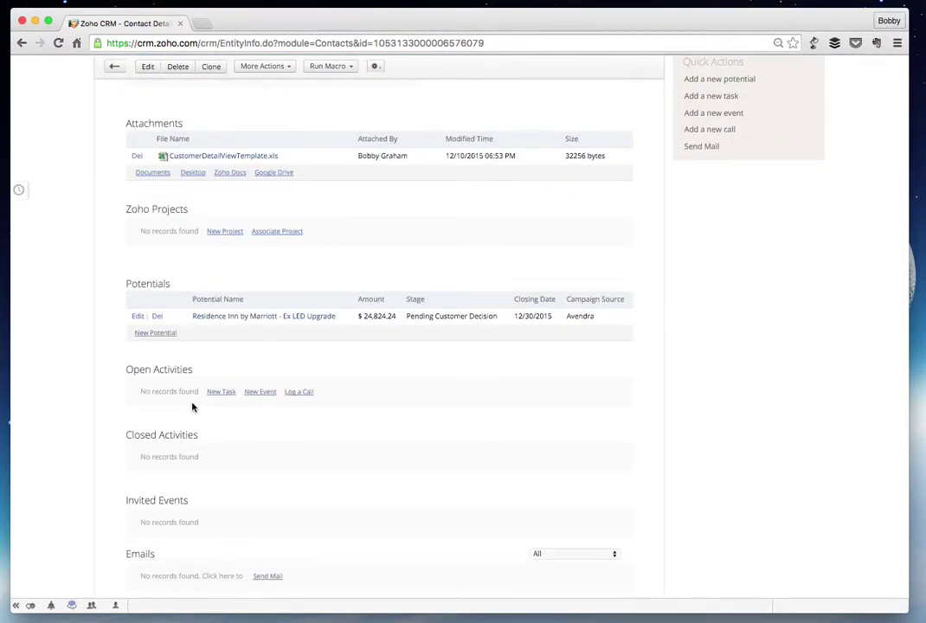
click(156, 334)
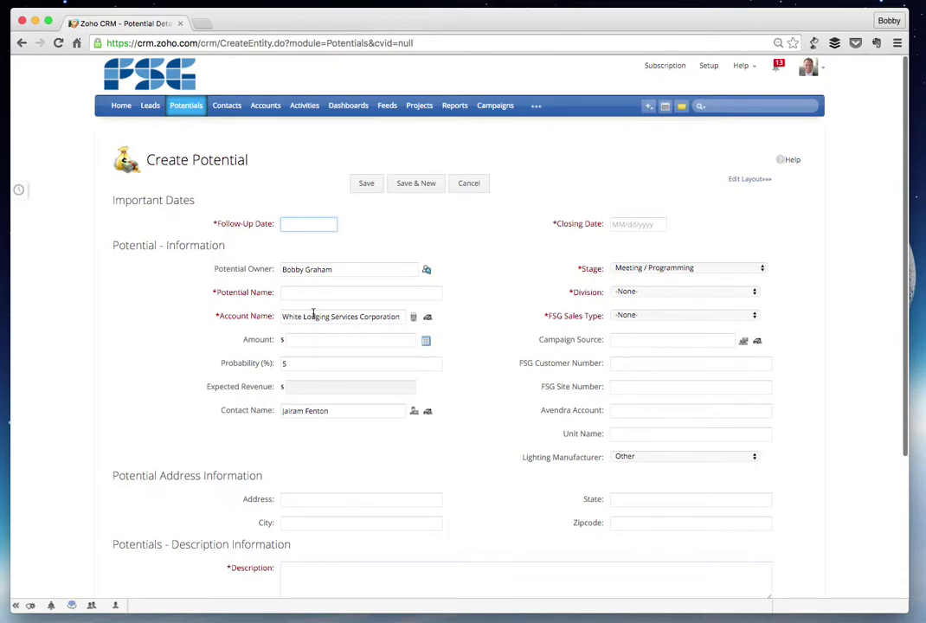
click(466, 183)
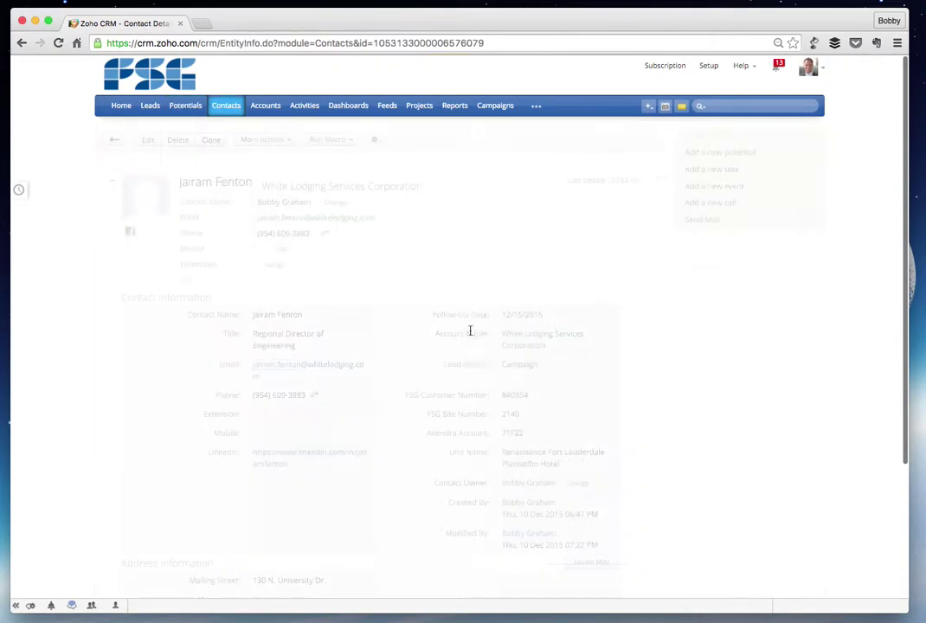
- Open the contact's linked potential, replace "Residence Inn by Marriott" in its name with the unit name "Renaissance Fort Lauderdale-Plantation Hotel", and save
scroll(465, 389, down, 5)
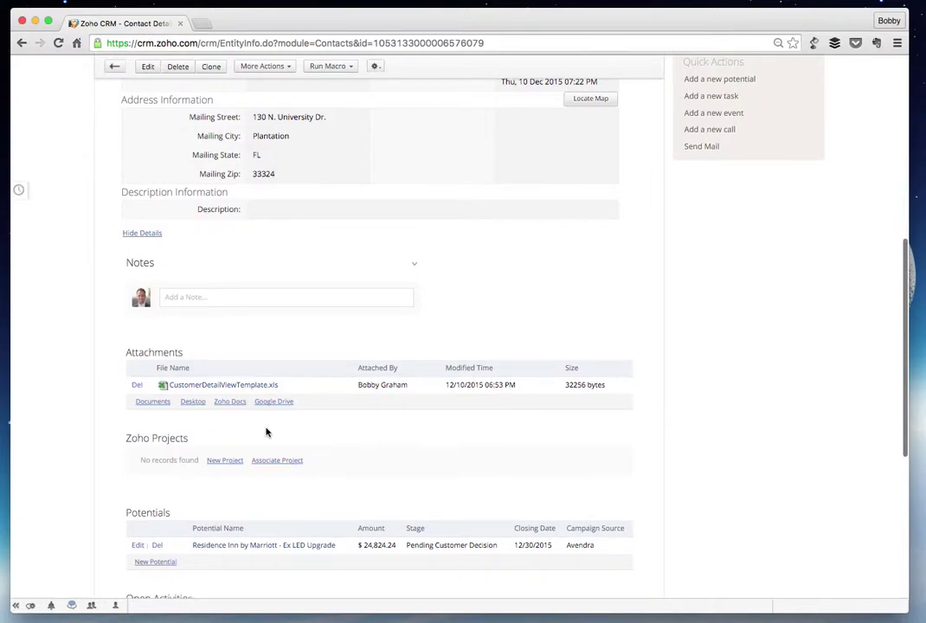
click(265, 546)
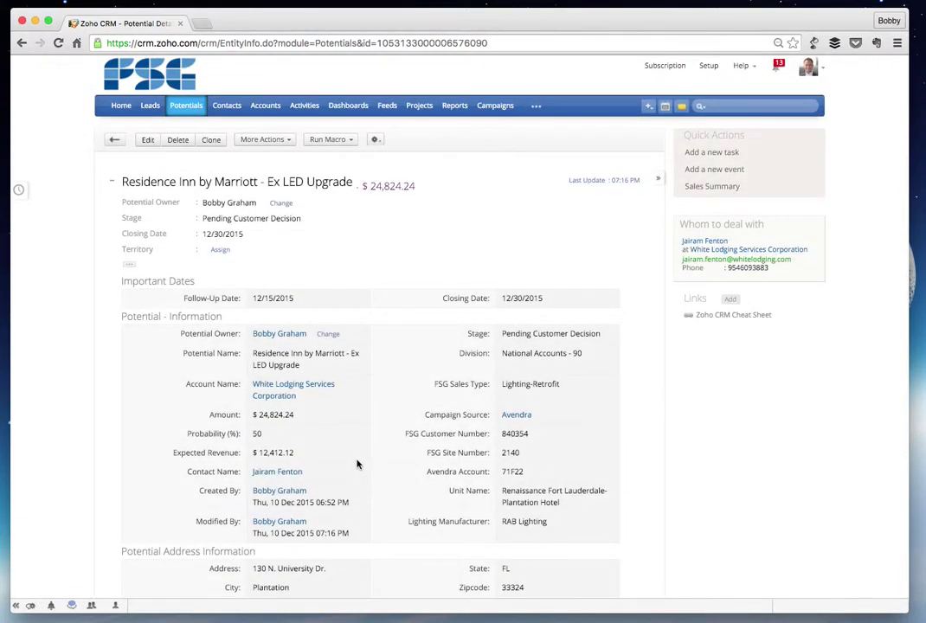
click(146, 139)
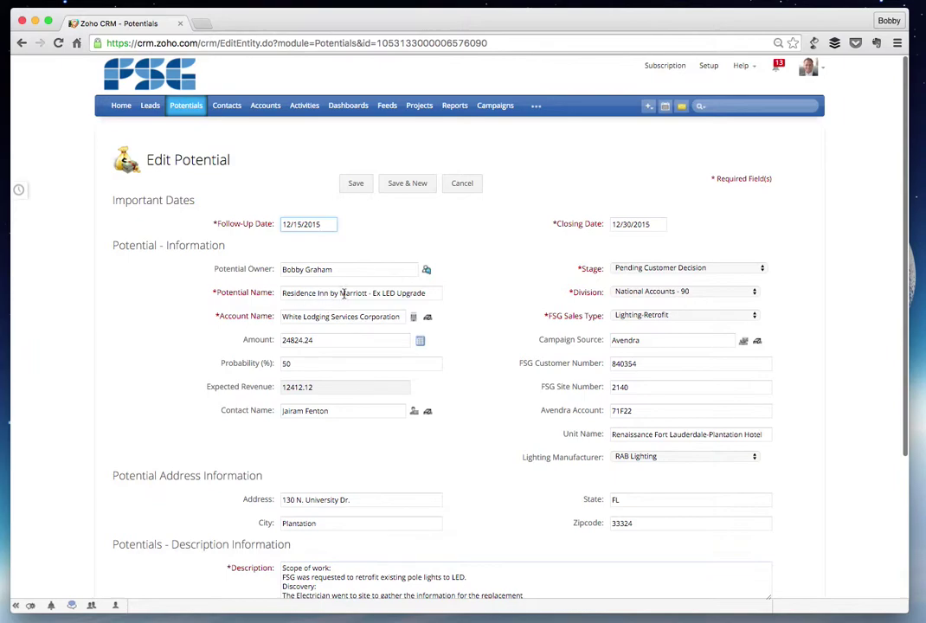
drag(372, 293, 259, 289)
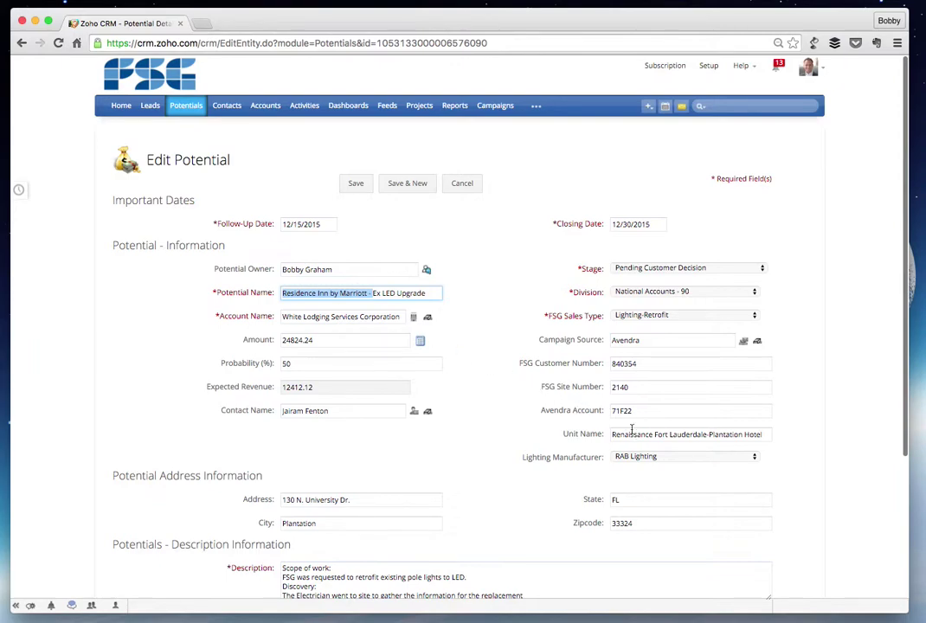
click(761, 433)
key(super+a)
key(super+c)
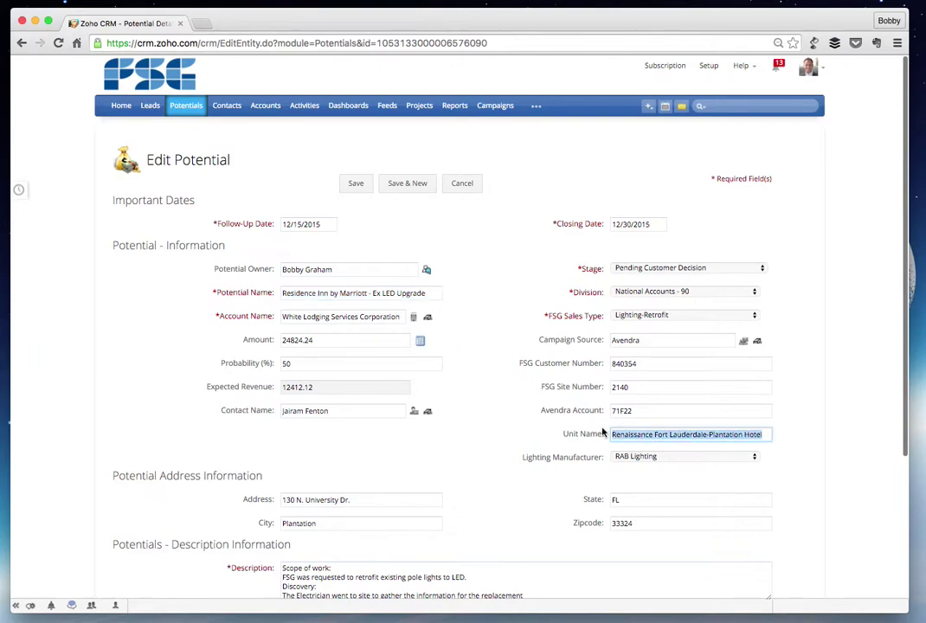
click(353, 291)
drag(370, 292, 275, 292)
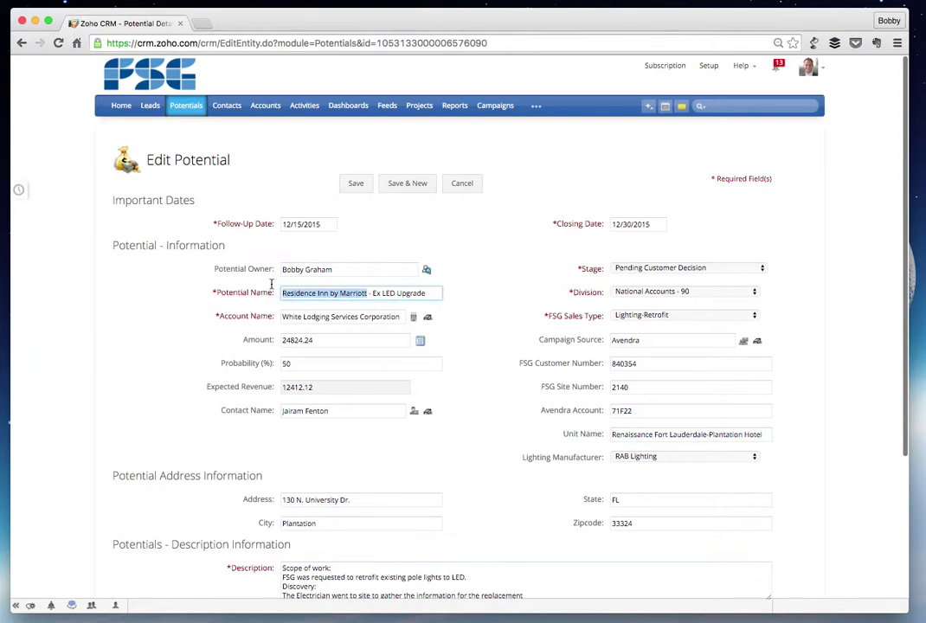
key(super+v)
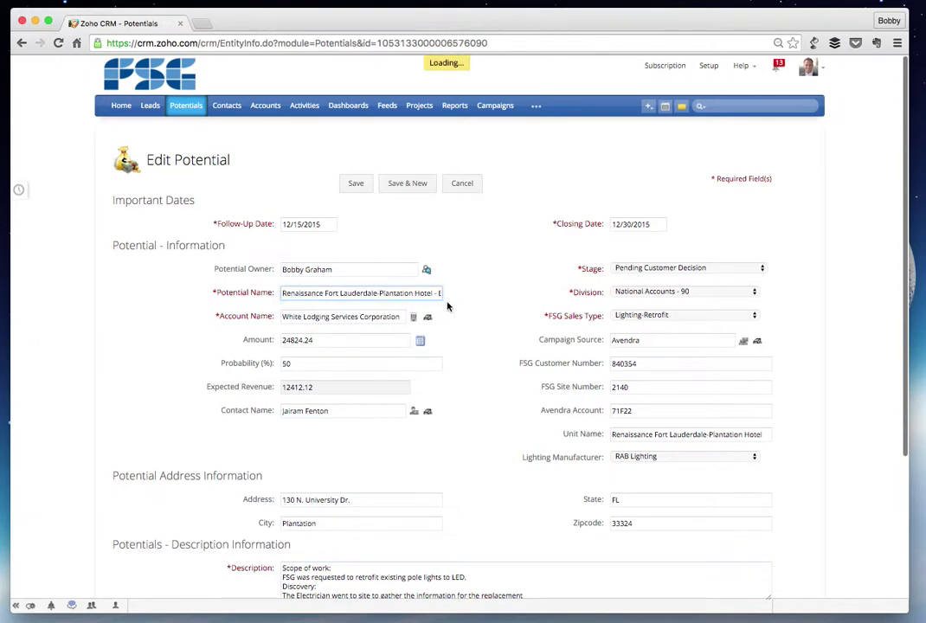
key(Return)
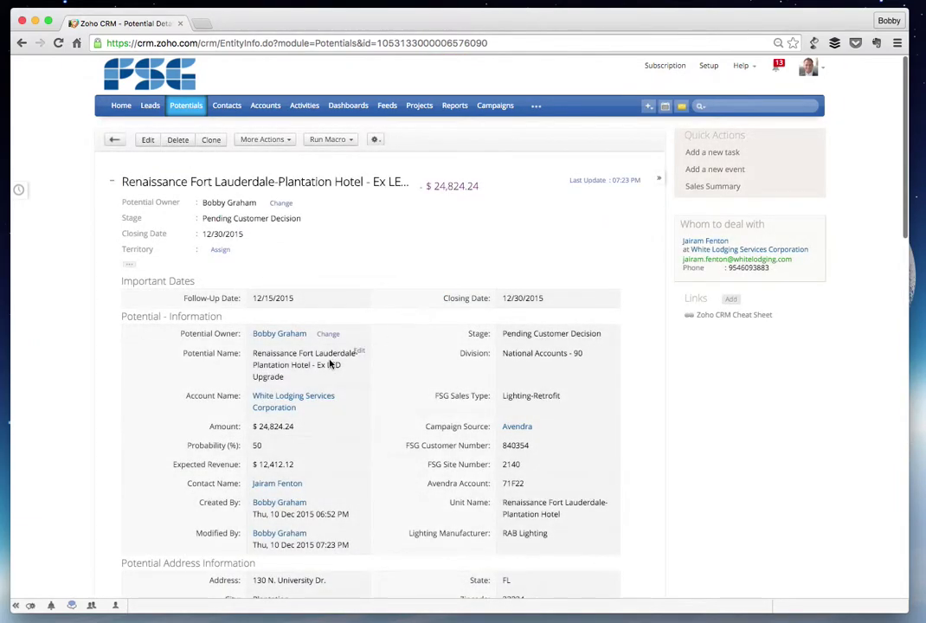
- Open the potential for editing and review its campaign source, account and contact, address, description and shared services fields
click(147, 139)
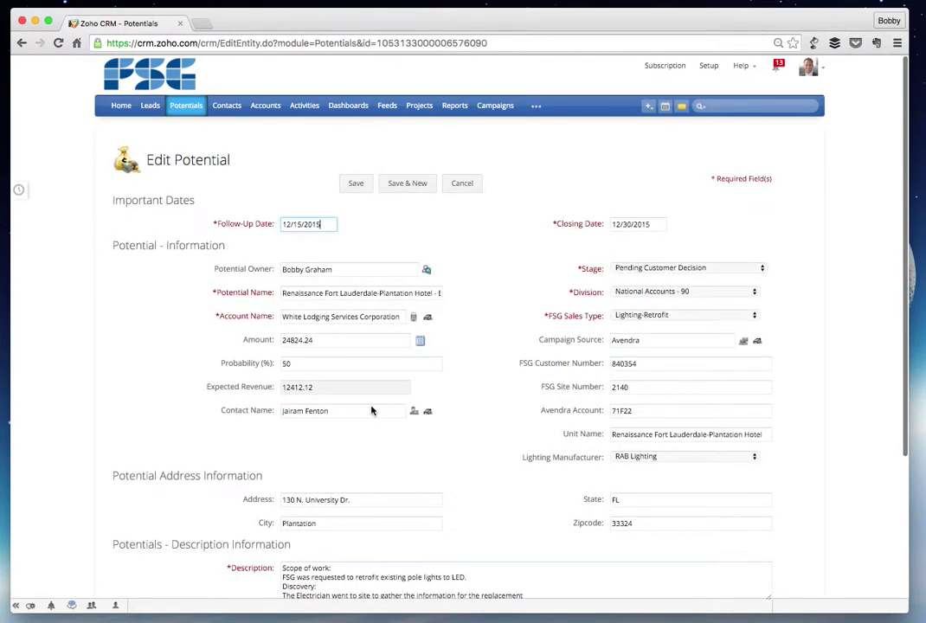
key(Tab)
click(655, 347)
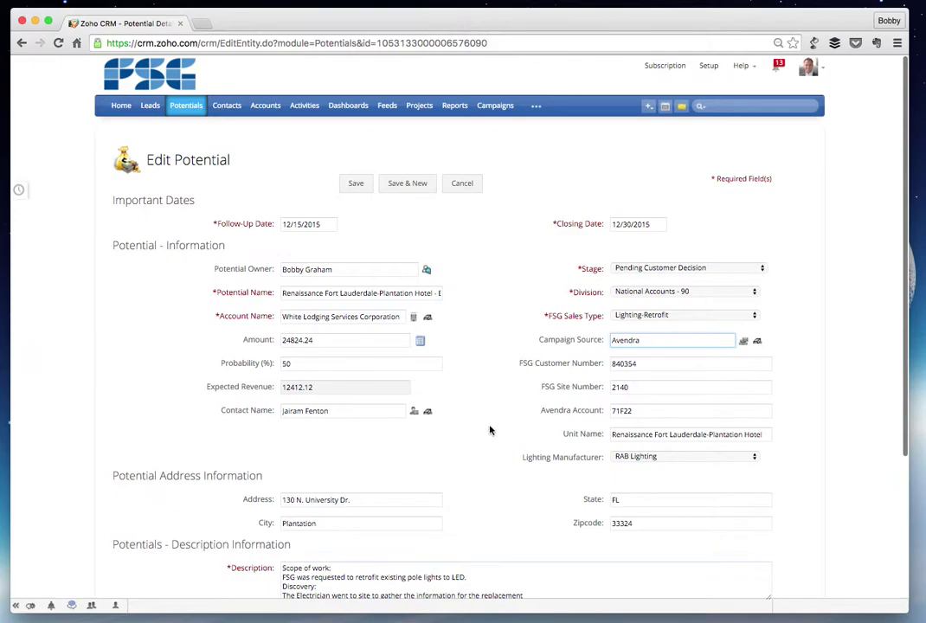
scroll(490, 430, down, 5)
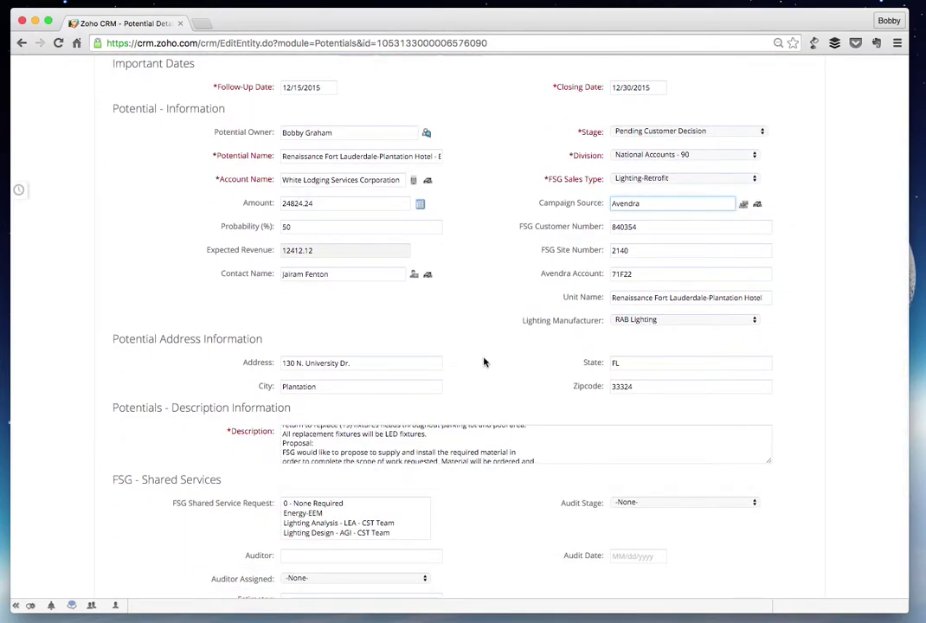
scroll(483, 362, up, 2)
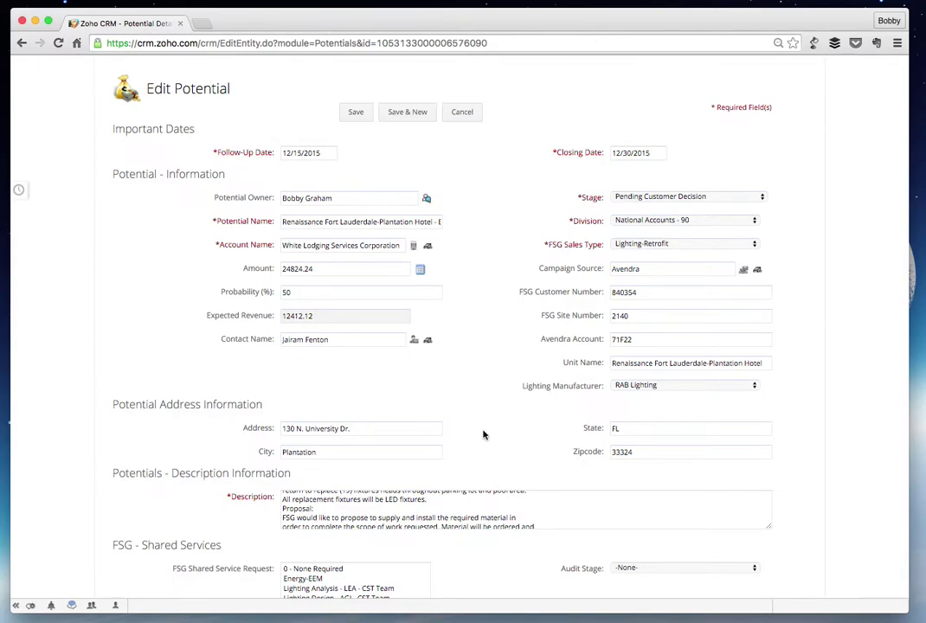
scroll(500, 509, up, 4)
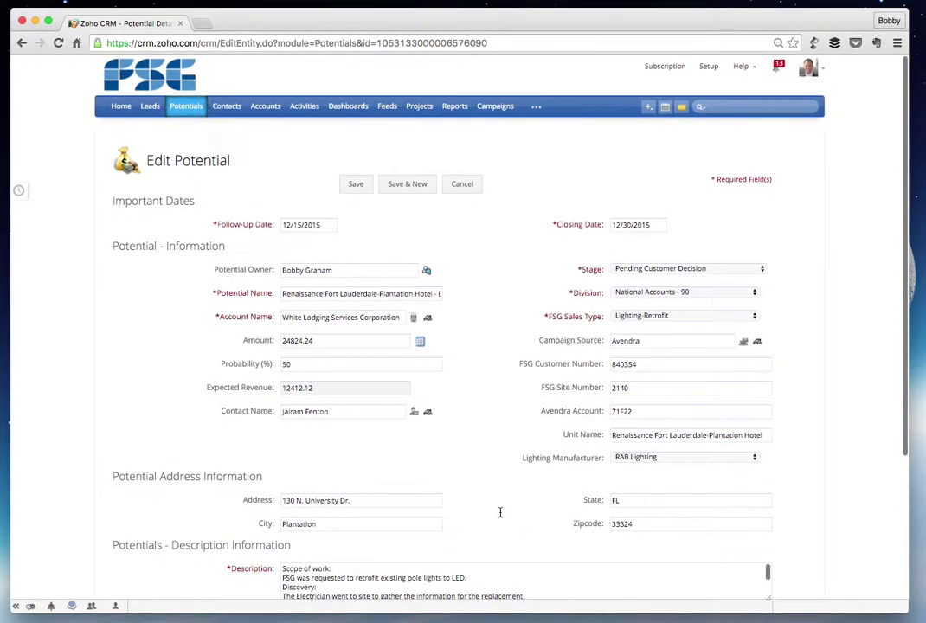
scroll(140, 554, down, 5)
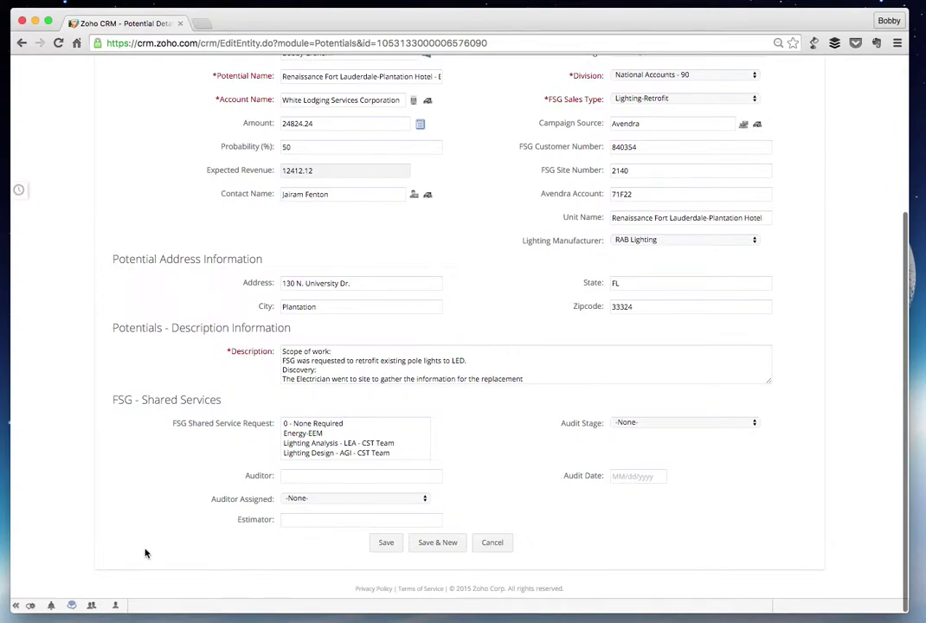
scroll(152, 550, up, 2)
scroll(154, 549, up, 3)
- Set the potential's probability to 90 percent and save the record
click(287, 364)
key(BackSpace)
key(BackSpace)
text(90)
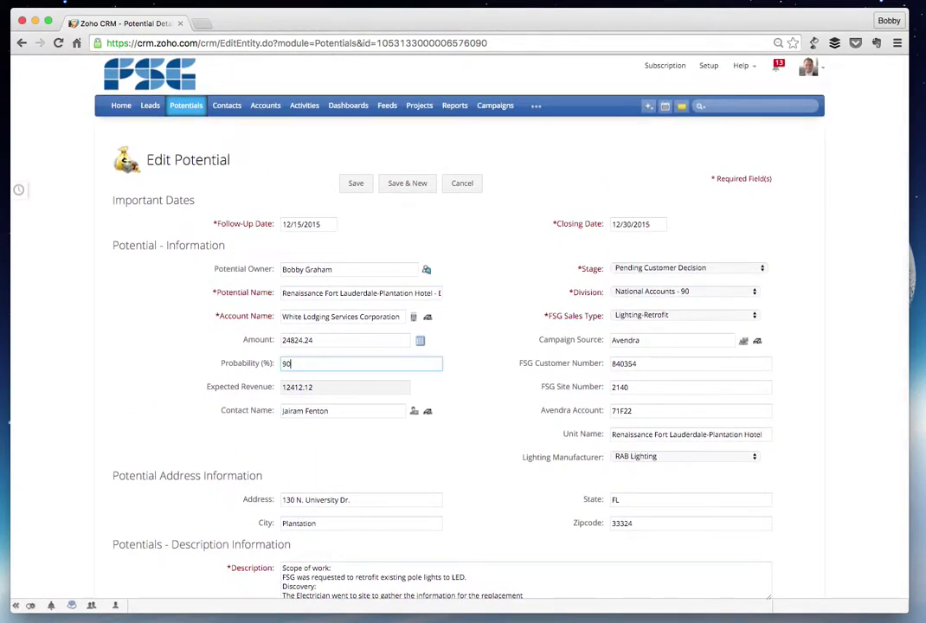
click(268, 462)
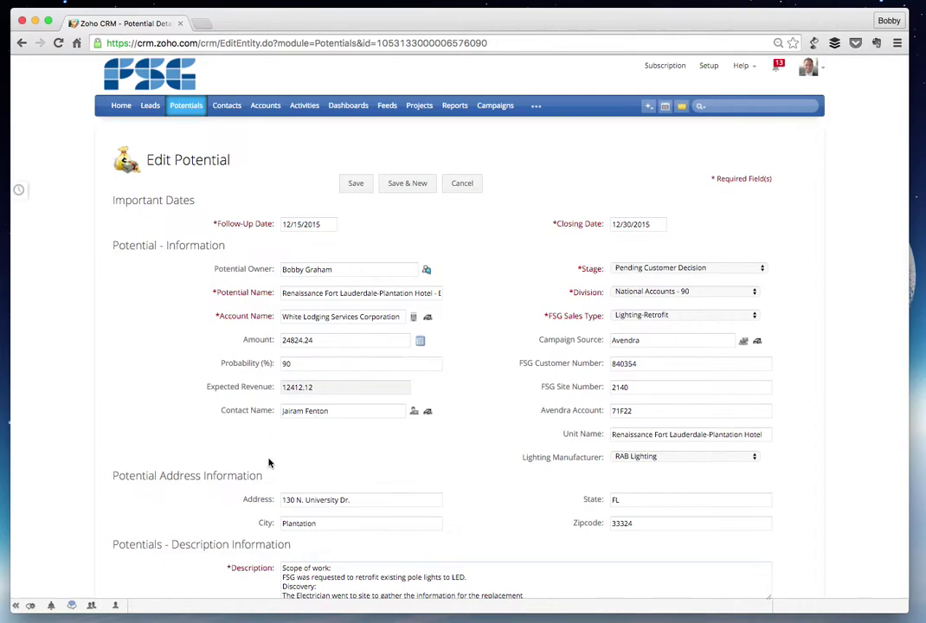
scroll(268, 463, down, 5)
click(385, 542)
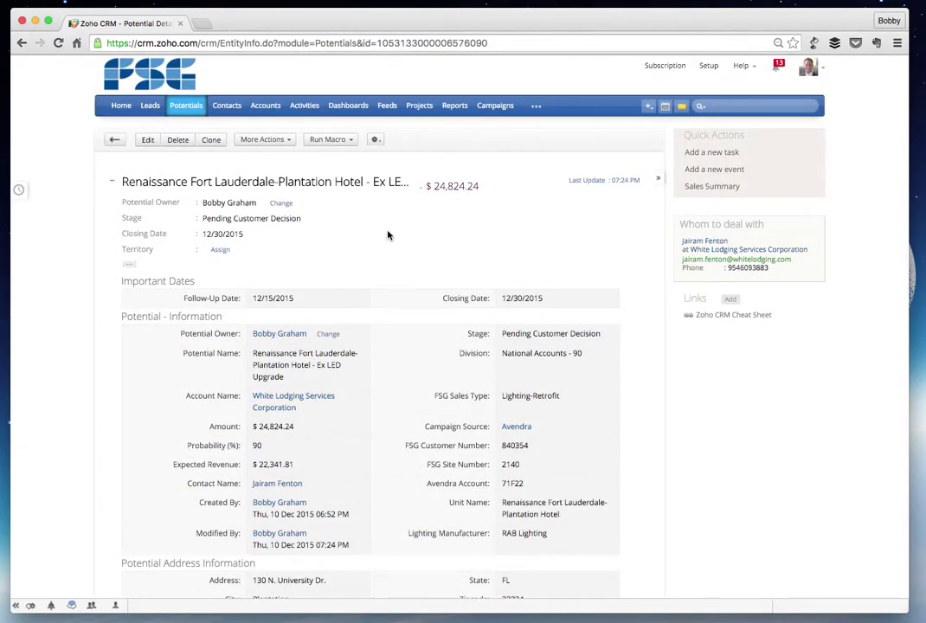
- Open the Avendra campaign and look through its related leads, potentials and contacts
click(495, 106)
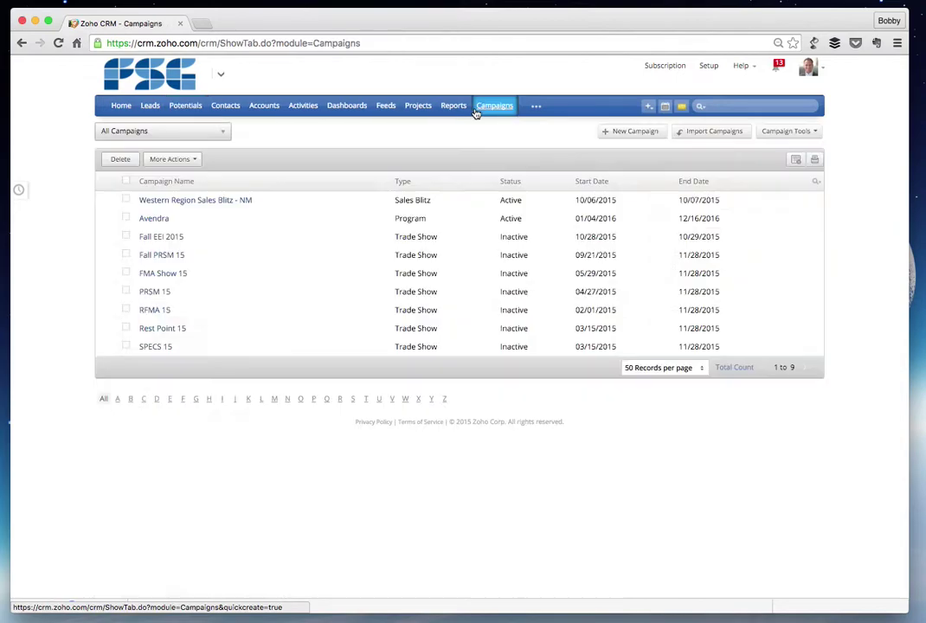
click(156, 219)
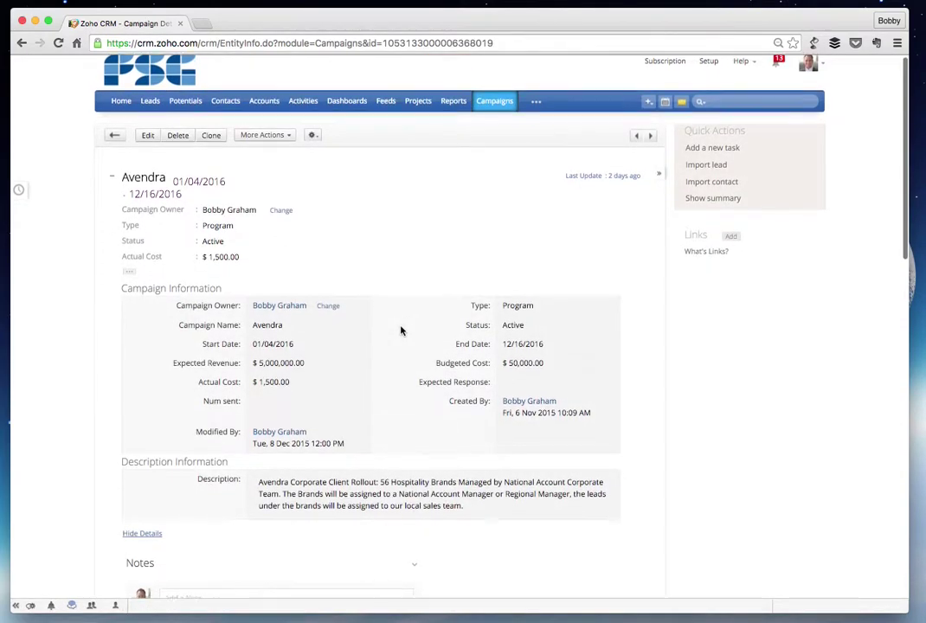
scroll(400, 330, down, 5)
scroll(401, 329, down, 5)
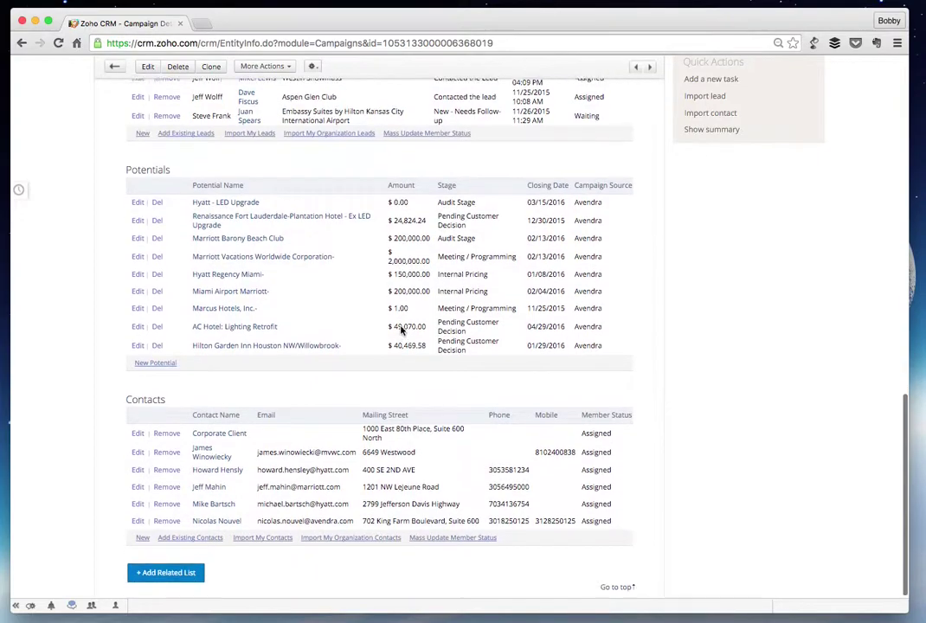
scroll(400, 329, up, 2)
scroll(400, 330, up, 3)
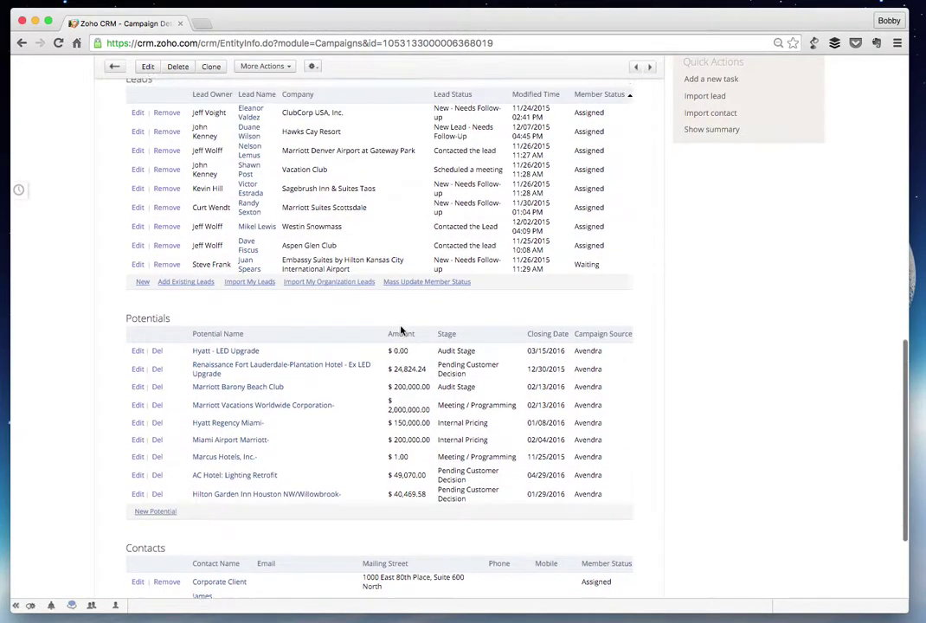
scroll(272, 332, up, 1)
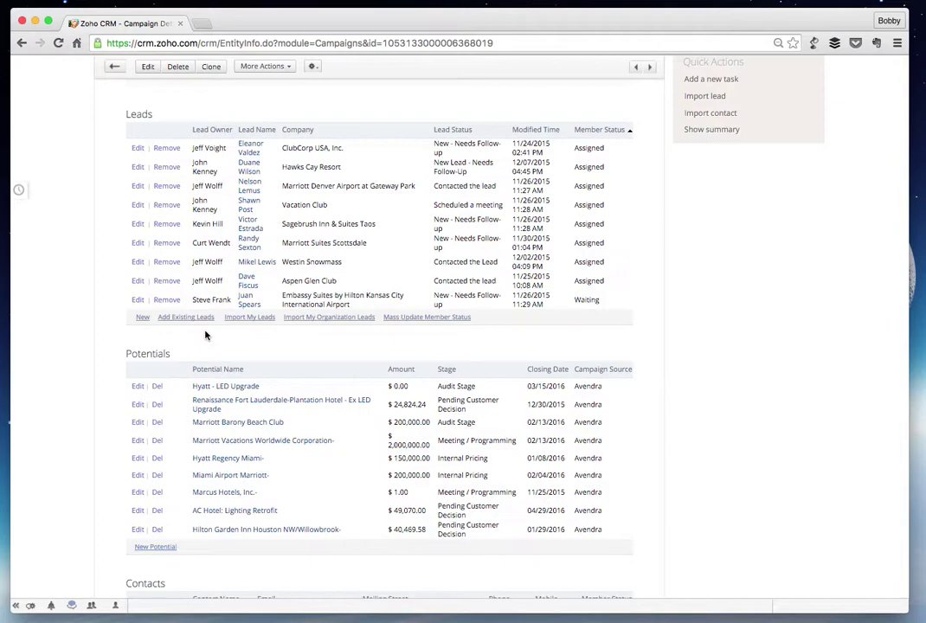
- Review the campaign's general information and description, and examine its leads and the names, amounts and stages of its potentials
scroll(205, 336, up, 15)
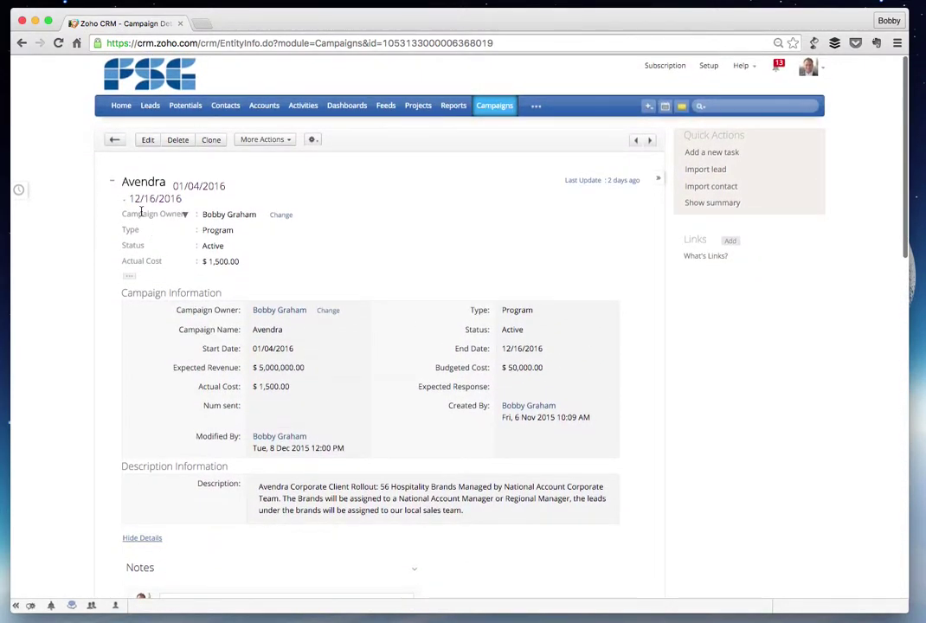
scroll(488, 302, down, 10)
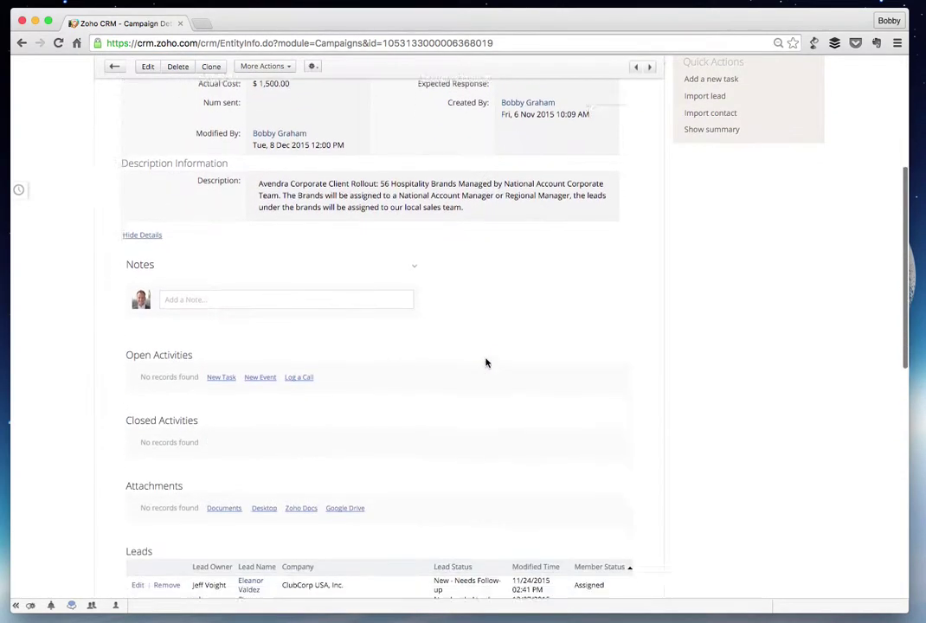
scroll(487, 363, down, 5)
scroll(415, 355, up, 1)
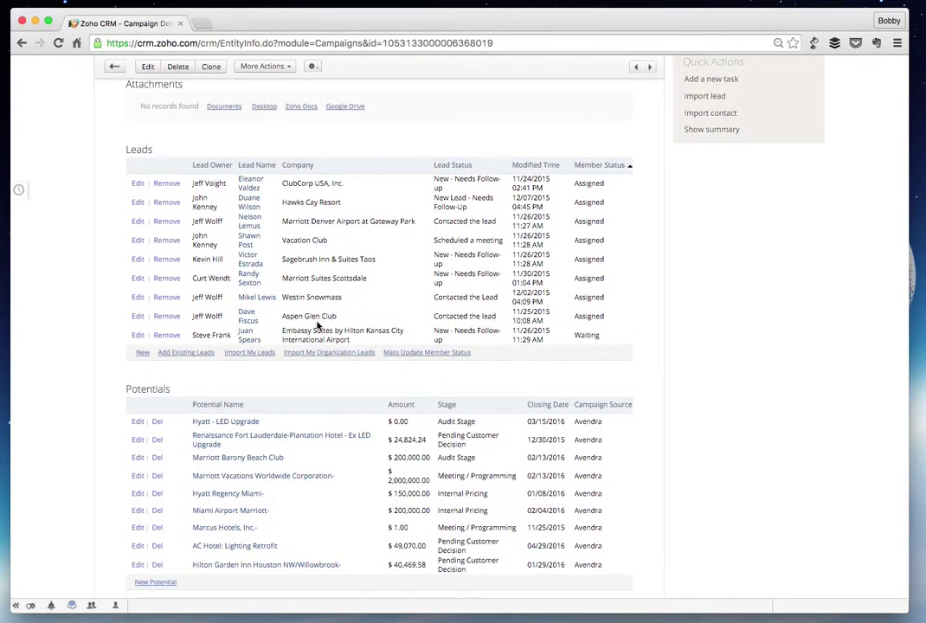
scroll(318, 325, down, 2)
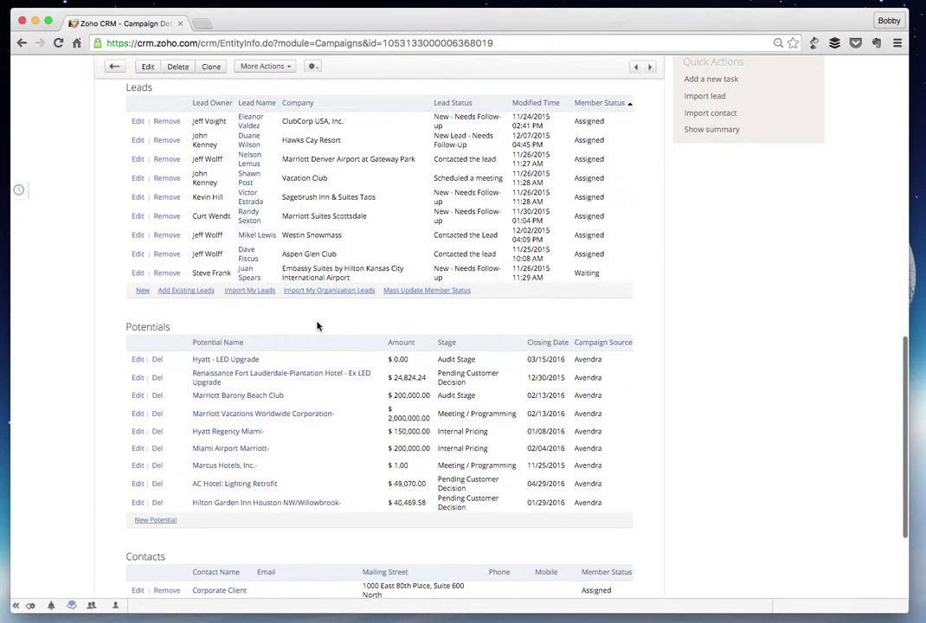
scroll(304, 323, down, 1)
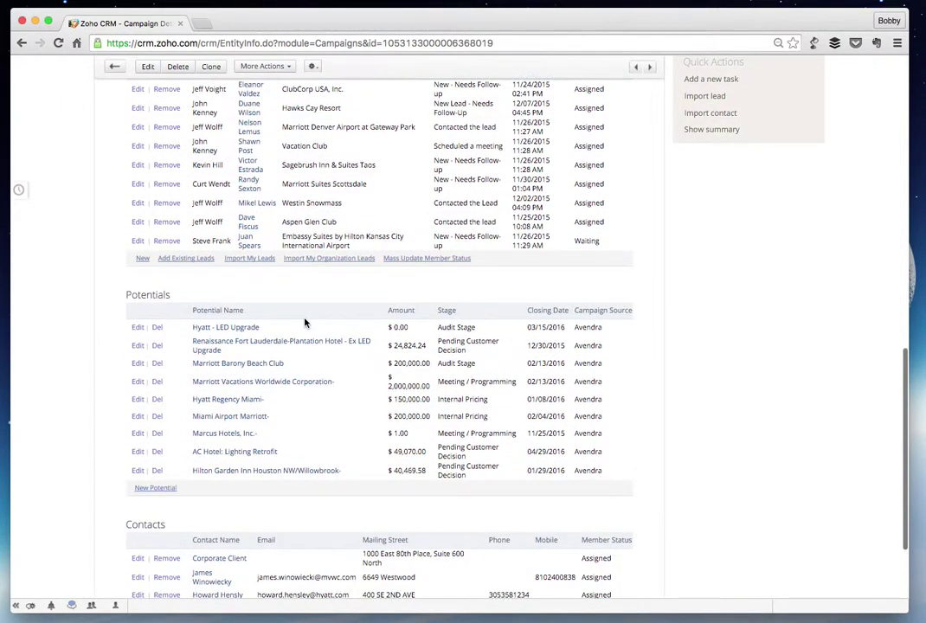
scroll(305, 322, down, 1)
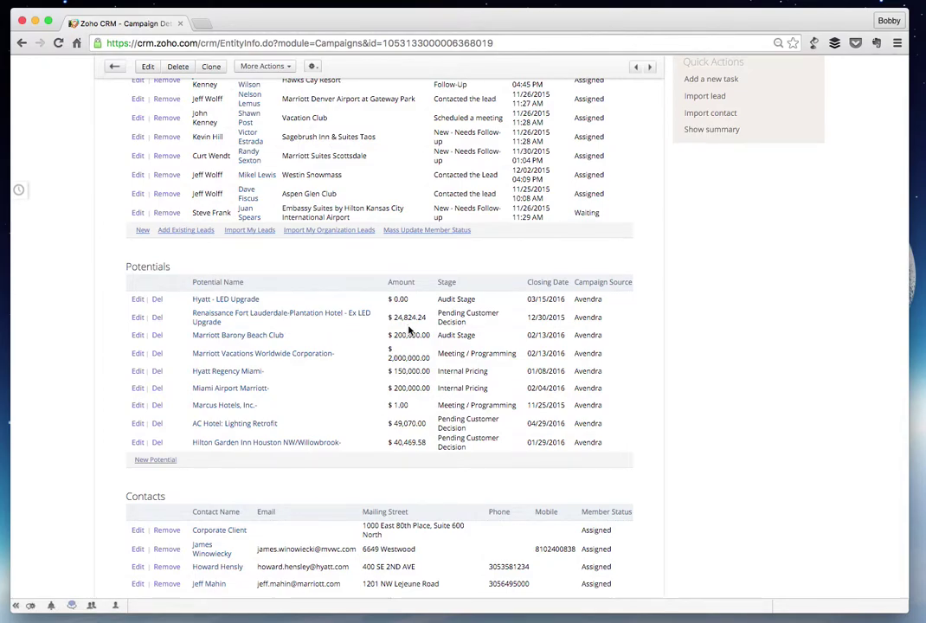
- Open the Renaissance Fort Lauderdale-Plantation Hotel potential from the campaign and highlight its unit name
click(327, 315)
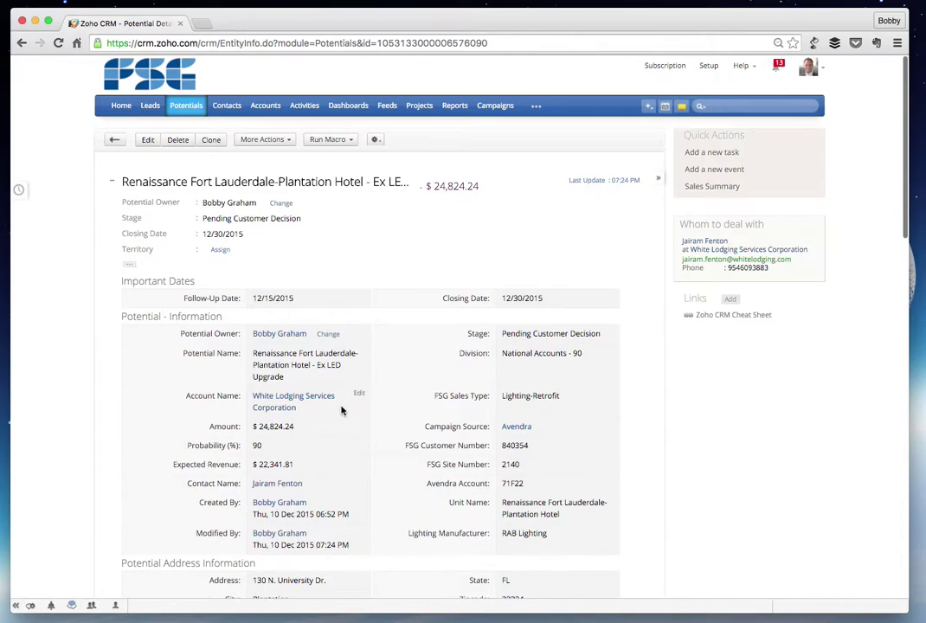
scroll(342, 410, down, 2)
drag(446, 469, 582, 482)
scroll(604, 410, up, 3)
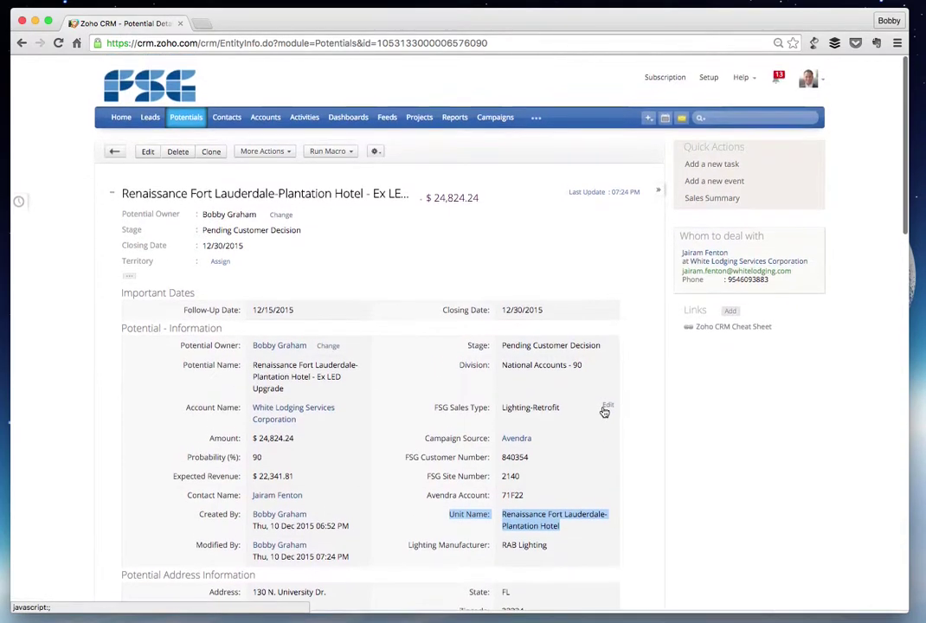
- Run the Campaign Revenue report from the National Accounts reports folder and view its Avendra potentials
click(466, 106)
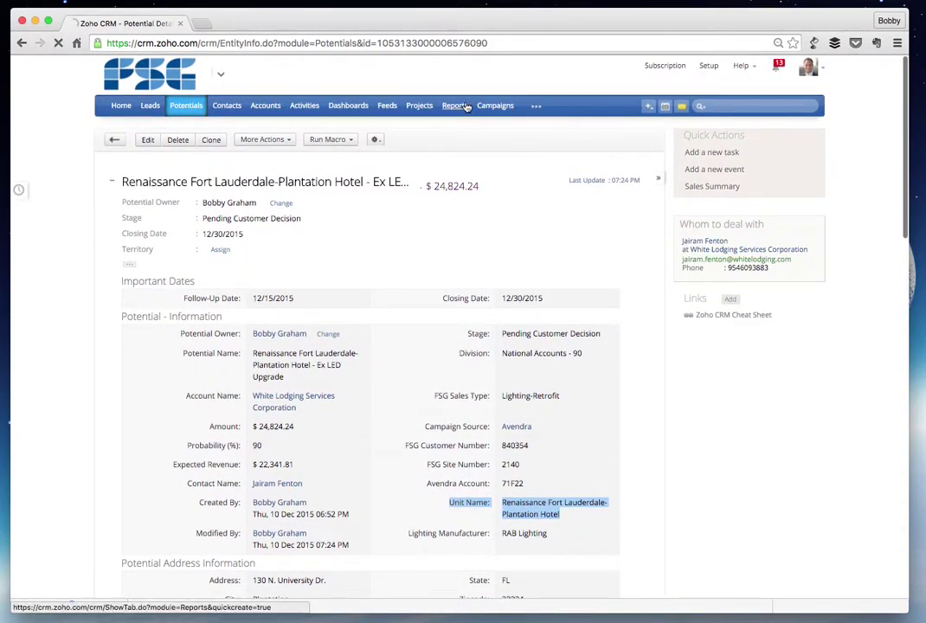
scroll(301, 394, down, 10)
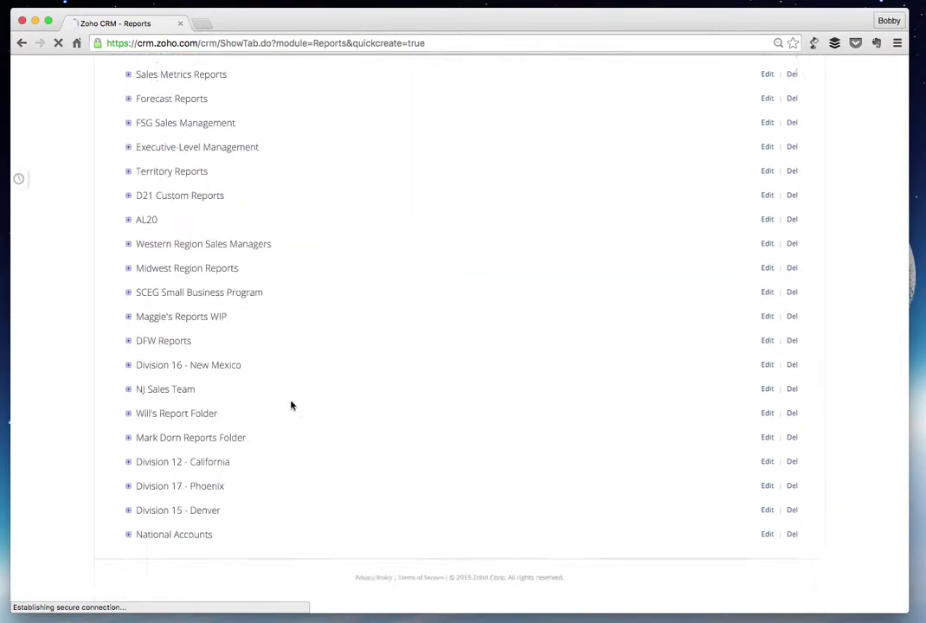
click(126, 548)
scroll(126, 517, down, 2)
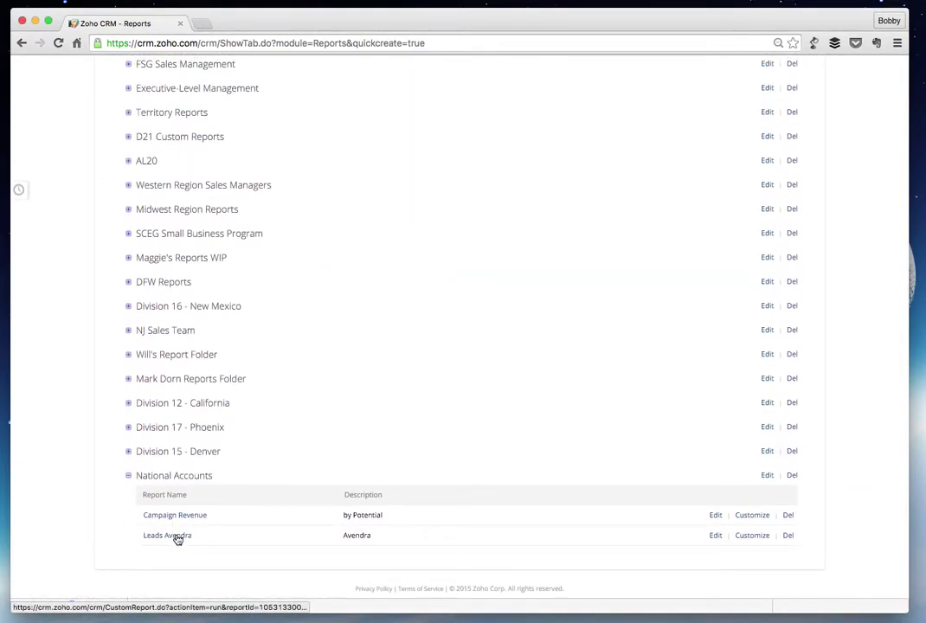
click(179, 518)
scroll(378, 374, up, 10)
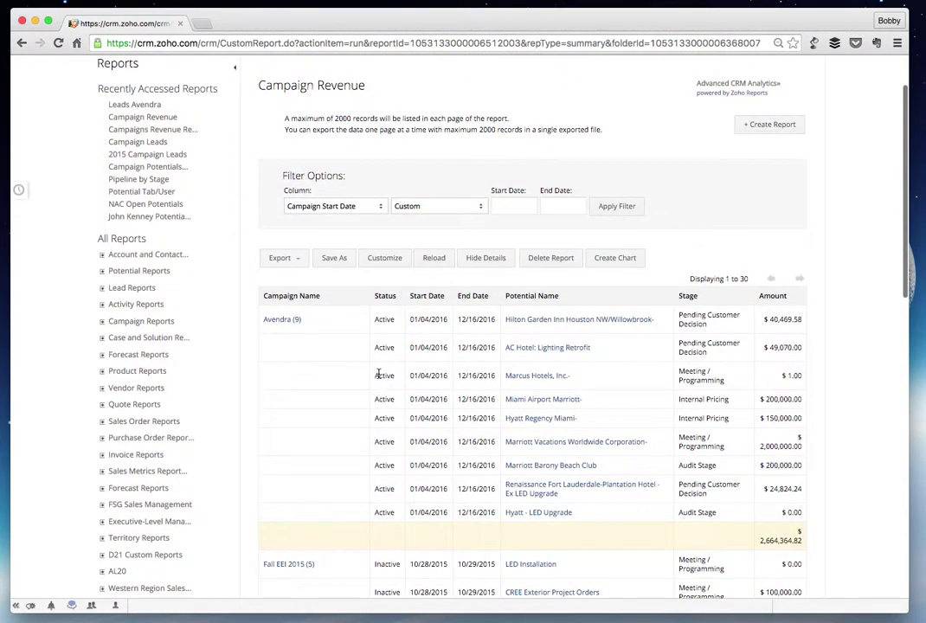